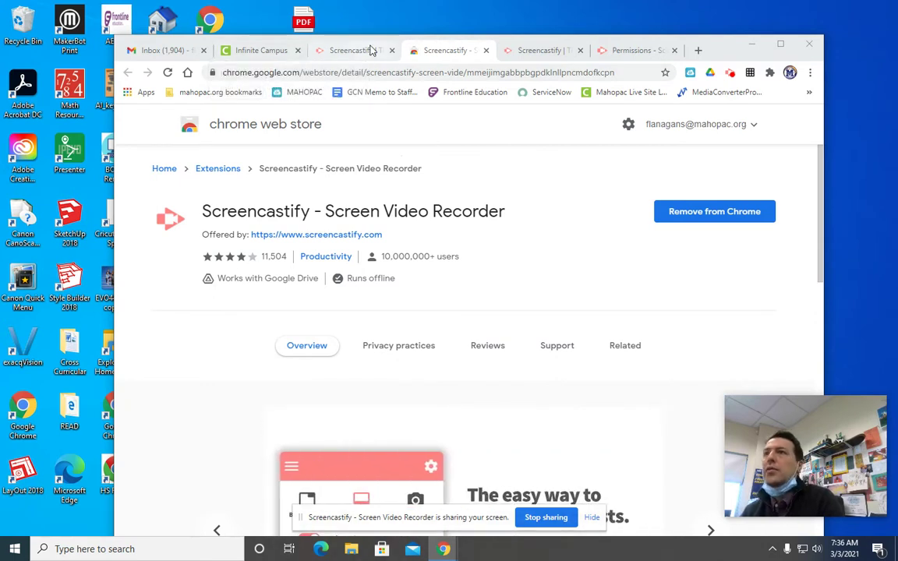
Switch to the Gmail inbox and open the forwarded email that has the IMG_6236.jpg attachment
{"action": "left_click_drag", "start_coordinate": [725, 45], "coordinate": [714, 45]}
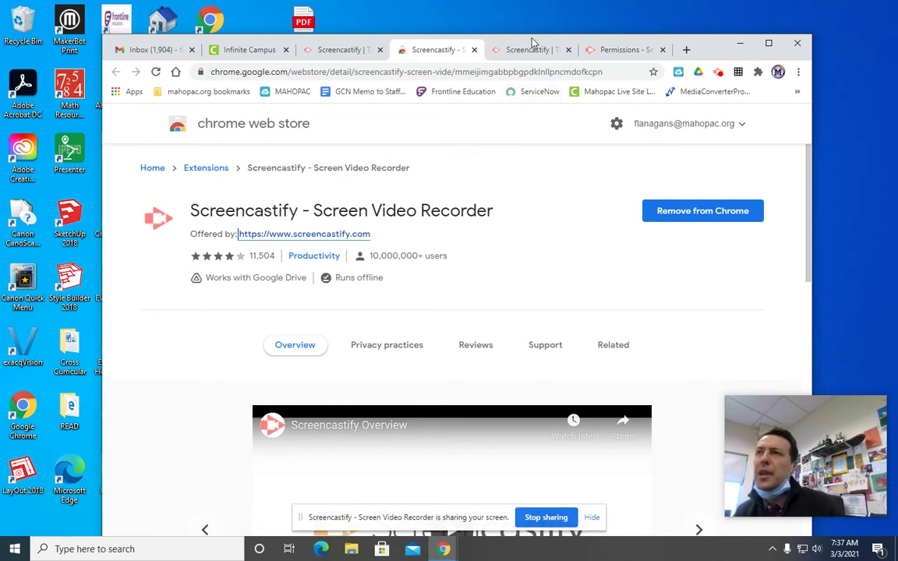
{"action": "left_click", "coordinate": [160, 49]}
{"action": "scroll", "coordinate": [401, 232], "scroll_direction": "down", "scroll_amount": 2}
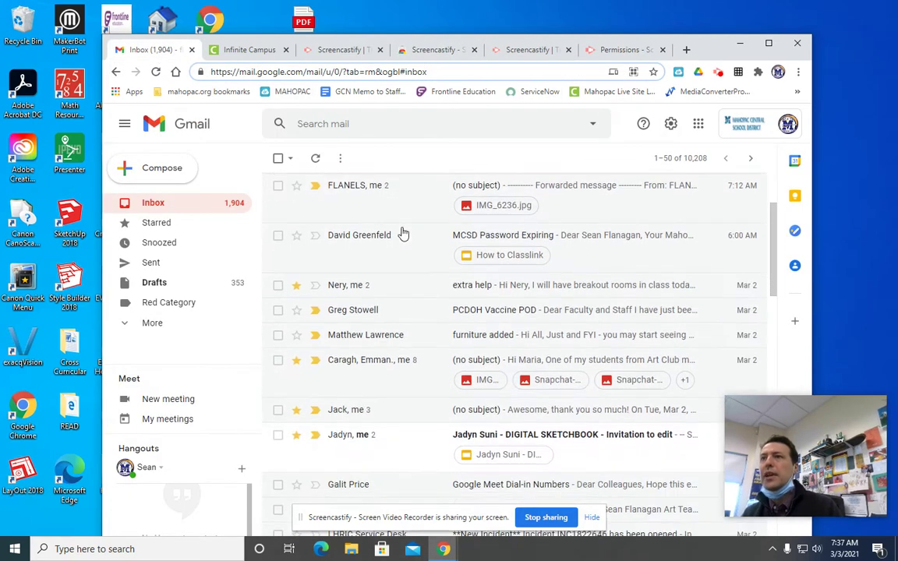
{"action": "scroll", "coordinate": [402, 233], "scroll_direction": "up", "scroll_amount": 1}
{"action": "left_click", "coordinate": [510, 259]}
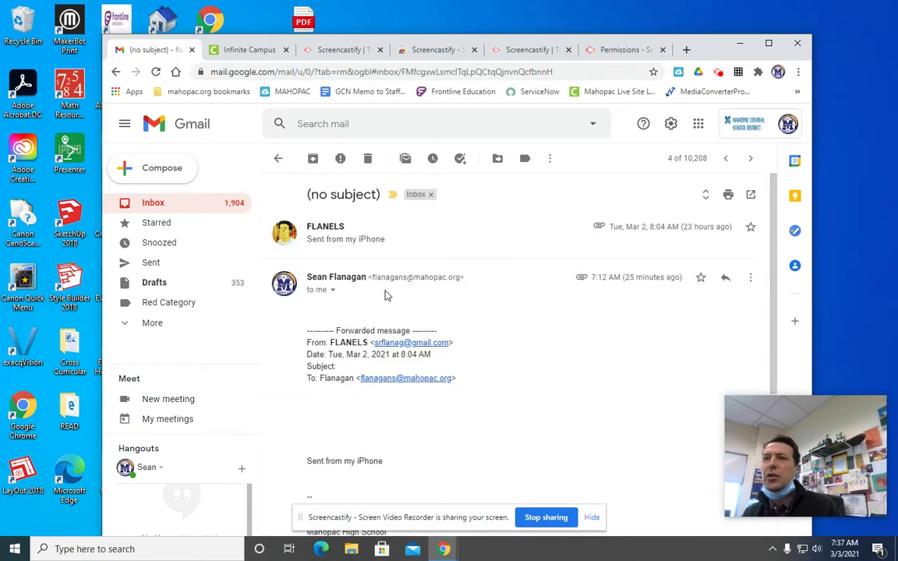
Expand the original message in the thread and download its IMG_6236.jpg attachment
{"action": "scroll", "coordinate": [384, 294], "scroll_direction": "down", "scroll_amount": 1}
{"action": "scroll", "coordinate": [385, 291], "scroll_direction": "up", "scroll_amount": 1}
{"action": "left_click", "coordinate": [401, 243]}
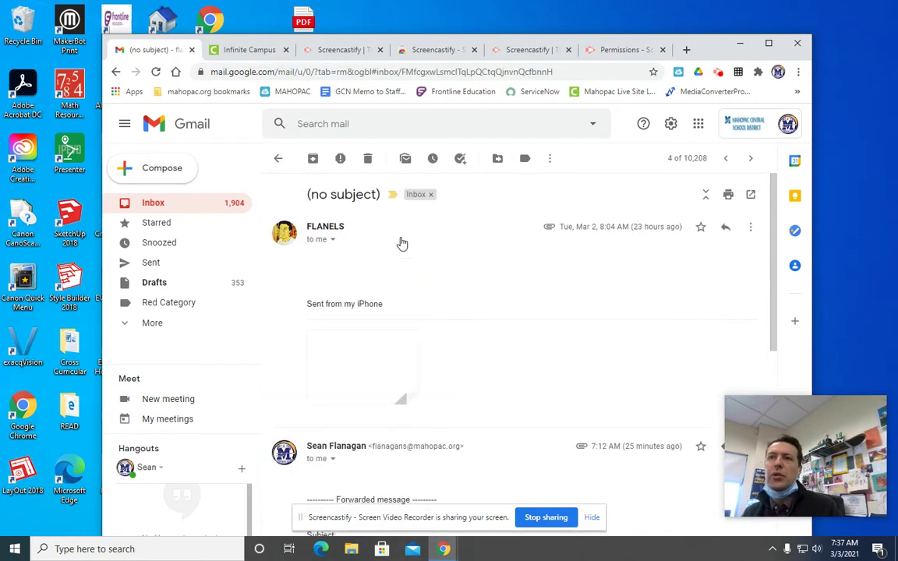
{"action": "mouse_move", "coordinate": [366, 372]}
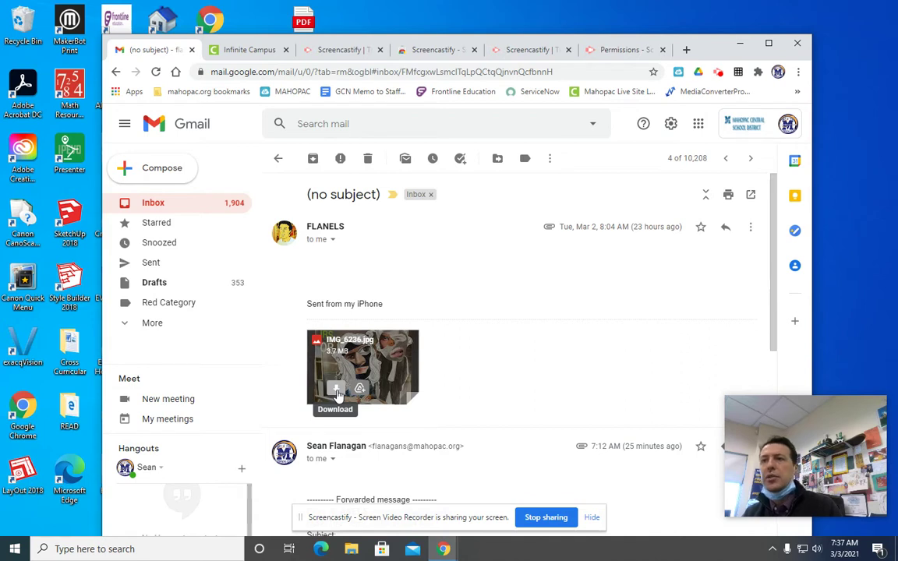
{"action": "left_click", "coordinate": [337, 389]}
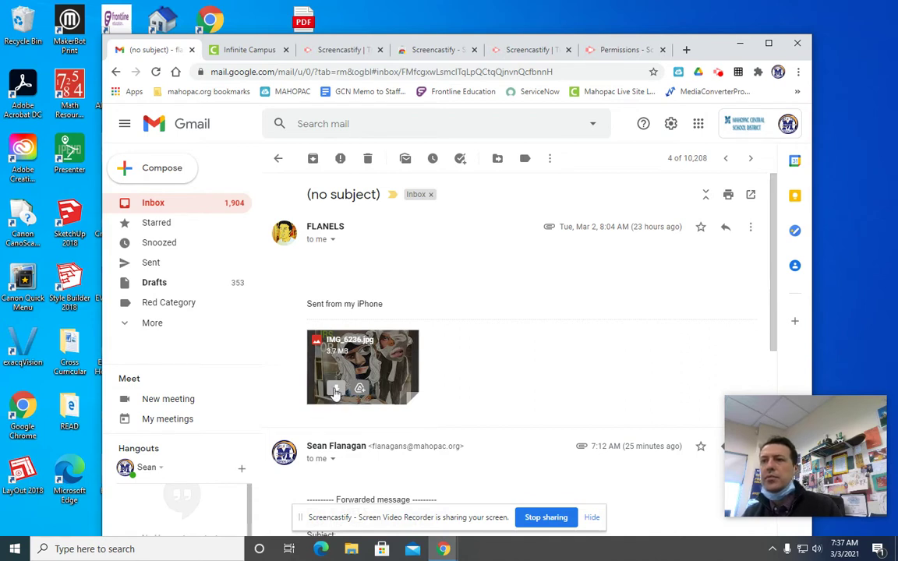
Open photopea.com in a new browser tab
{"action": "left_click_drag", "start_coordinate": [682, 53], "coordinate": [677, 45]}
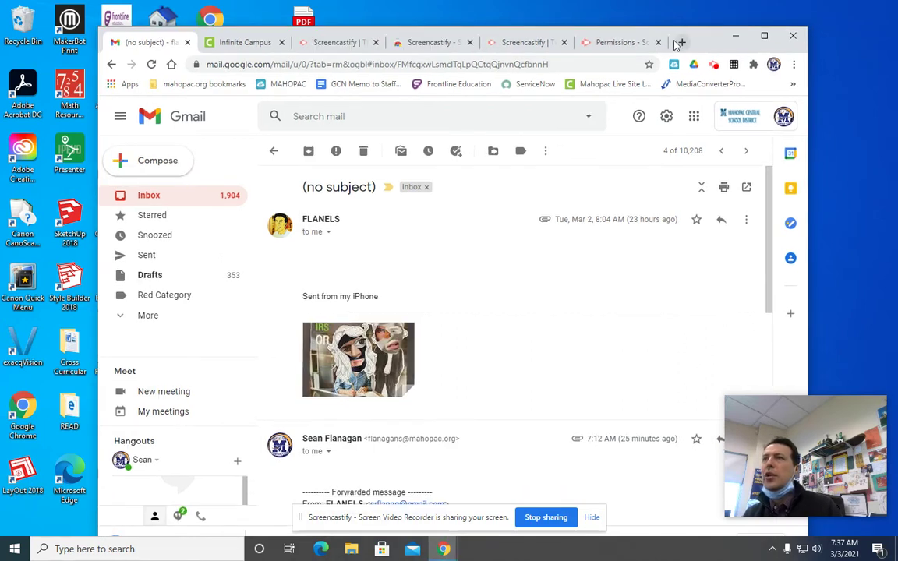
{"action": "left_click", "coordinate": [678, 43]}
{"action": "type", "text": "phot"}
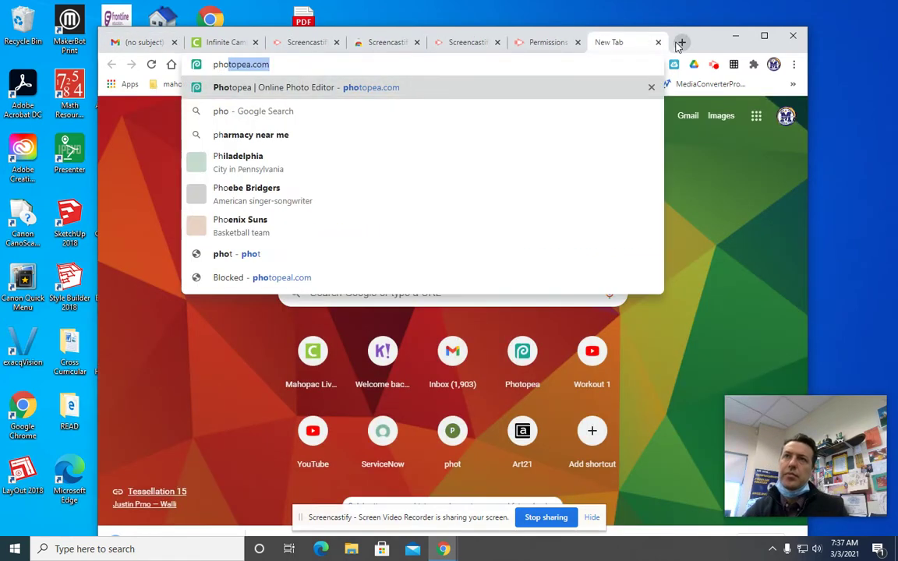
{"action": "type", "text": "o"}
{"action": "key", "text": "BackSpace"}
{"action": "type", "text": "to"}
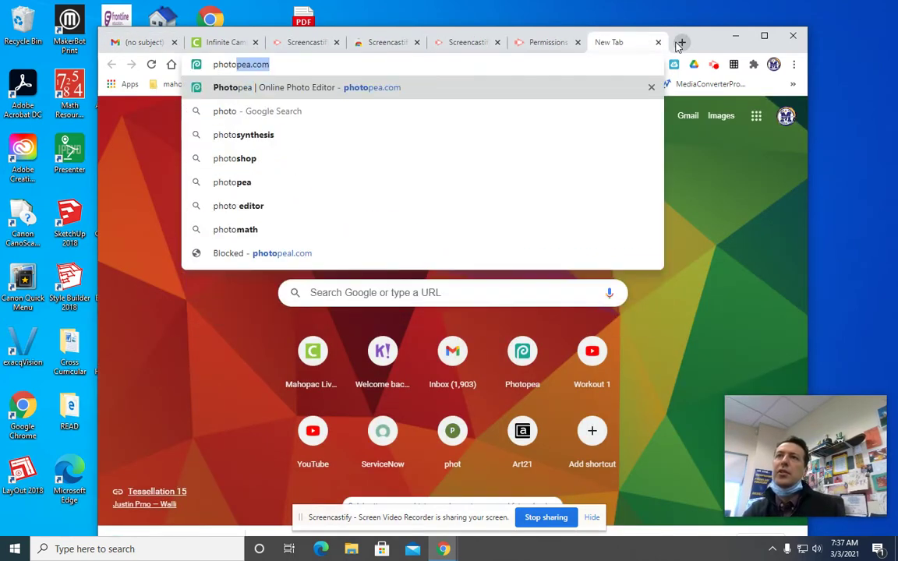
{"action": "key", "text": "Return"}
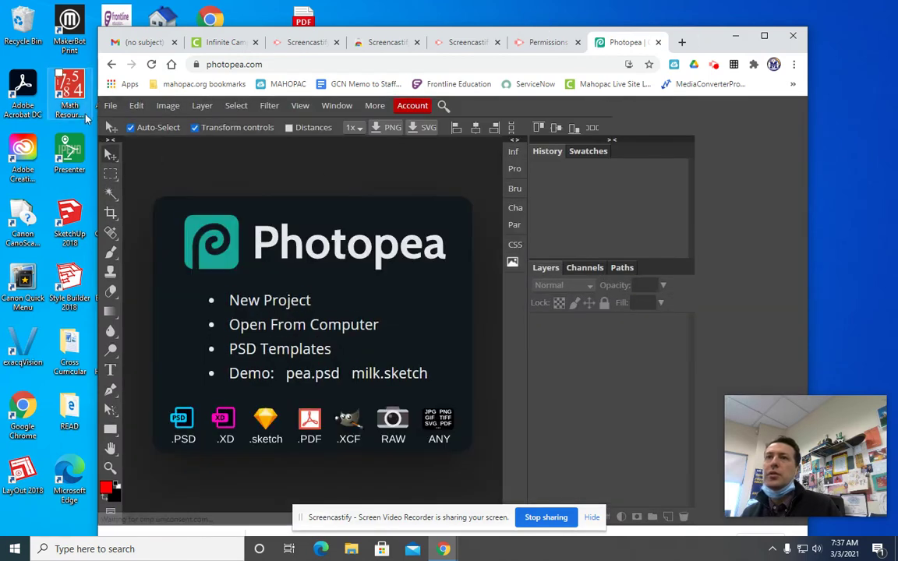
Open the IMG_6236 JPG file from the computer's Documents folder for editing
{"action": "left_click", "coordinate": [109, 107]}
{"action": "left_click", "coordinate": [129, 144]}
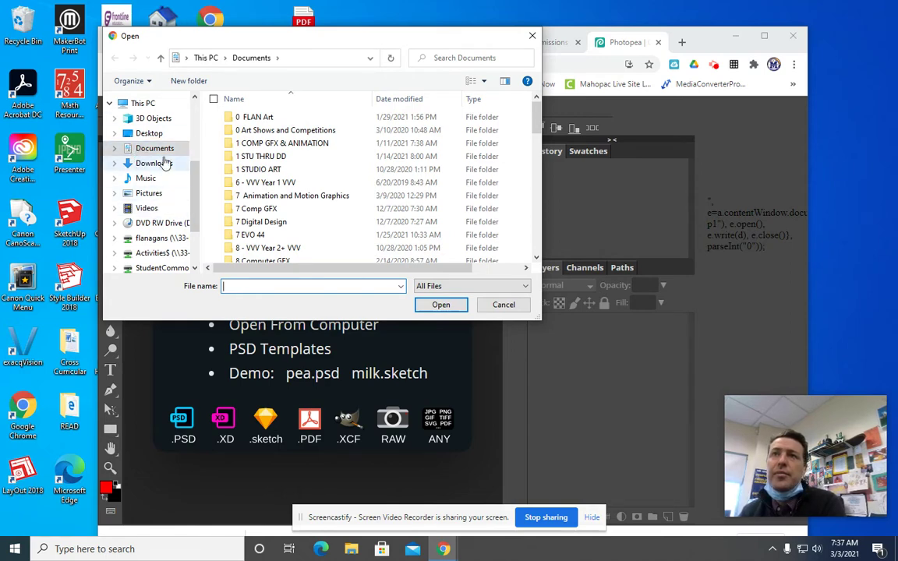
{"action": "scroll", "coordinate": [514, 202], "scroll_direction": "down", "scroll_amount": 10}
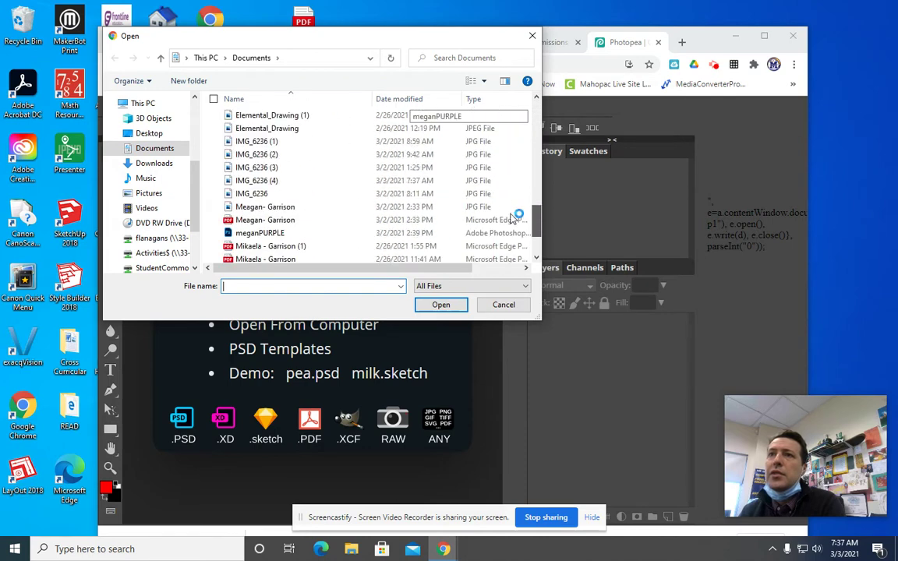
{"action": "left_click", "coordinate": [503, 255]}
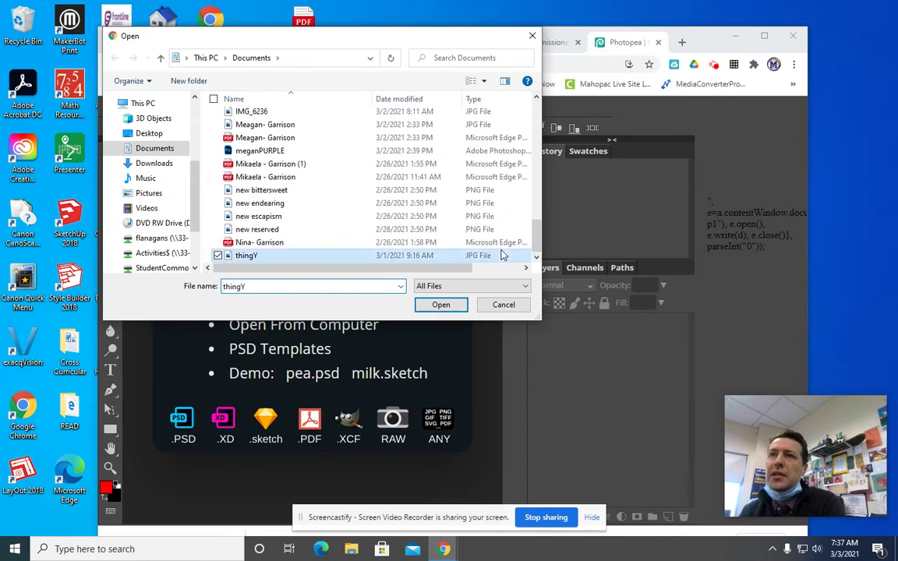
{"action": "left_click", "coordinate": [169, 151]}
{"action": "scroll", "coordinate": [280, 176], "scroll_direction": "up", "scroll_amount": 1}
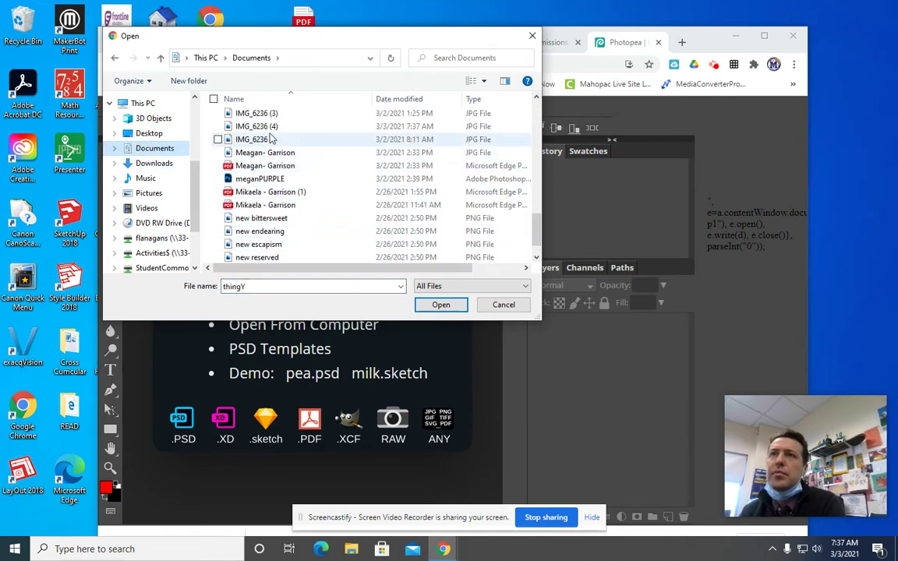
{"action": "left_click", "coordinate": [267, 141]}
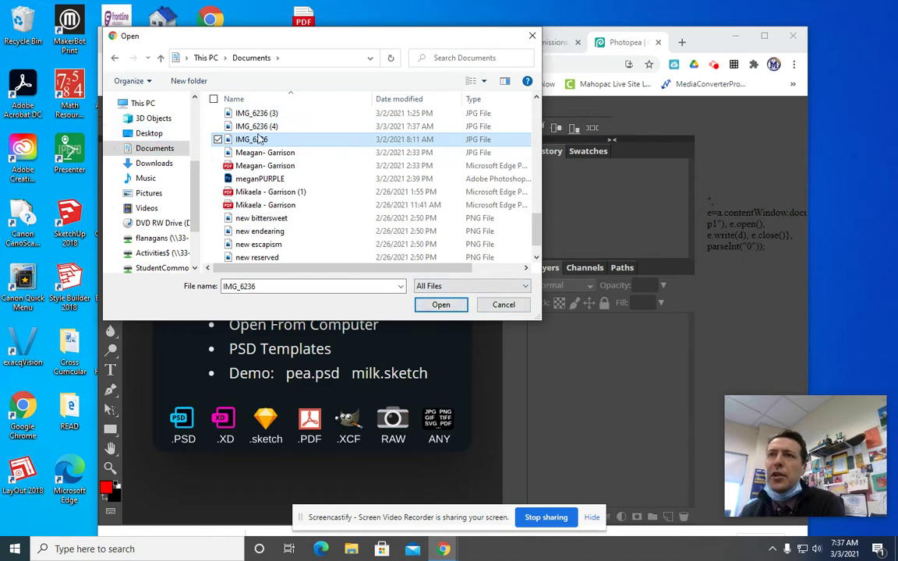
{"action": "left_click", "coordinate": [440, 304]}
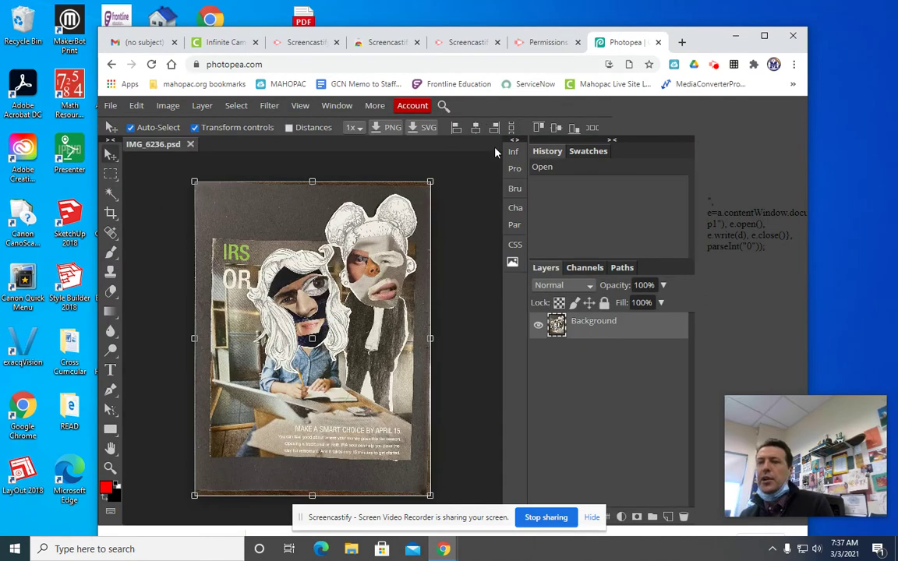
Maximize the browser window and inspect the long-haired figure's face in the collage up close
{"action": "scroll", "coordinate": [354, 265], "scroll_direction": "up", "scroll_amount": 8}
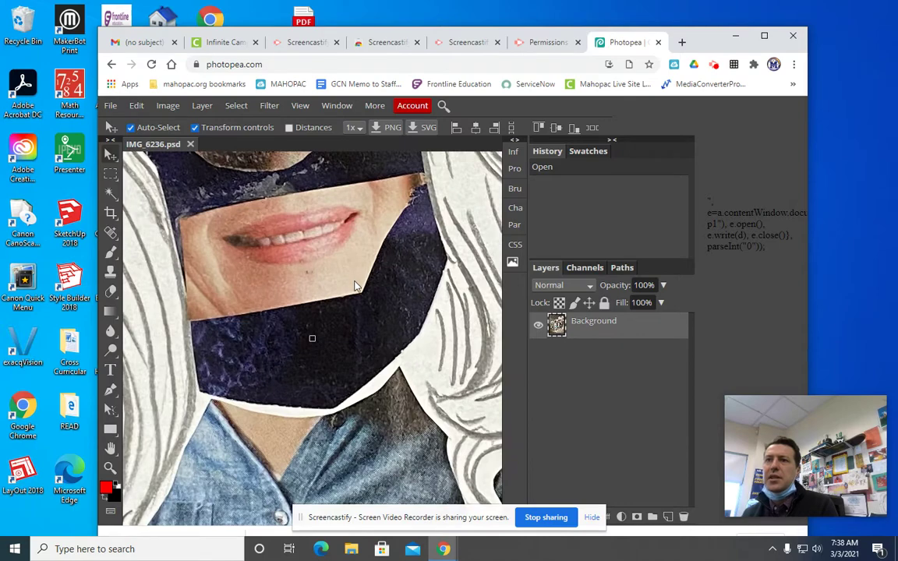
{"action": "left_click_drag", "start_coordinate": [158, 244], "coordinate": [283, 358]}
{"action": "scroll", "coordinate": [283, 357], "scroll_direction": "down", "scroll_amount": 8}
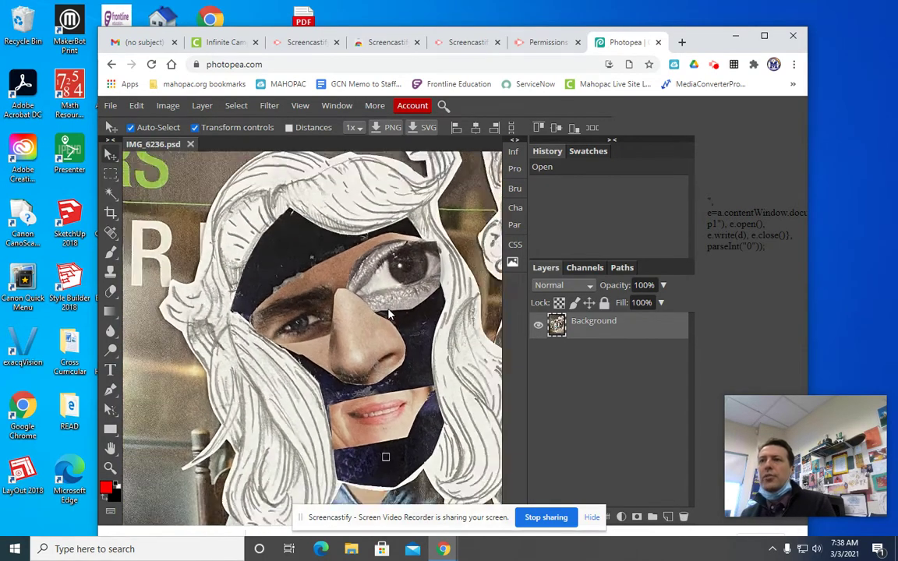
{"action": "double_click", "coordinate": [684, 30]}
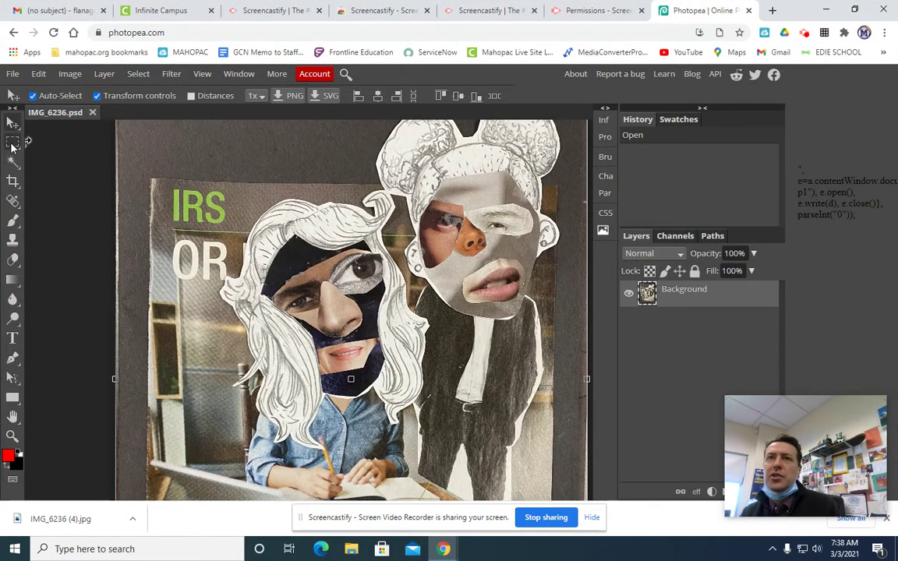
Use Lasso Select to outline the small eye and brow area of the long-haired figure's face
{"action": "right_click", "coordinate": [13, 144]}
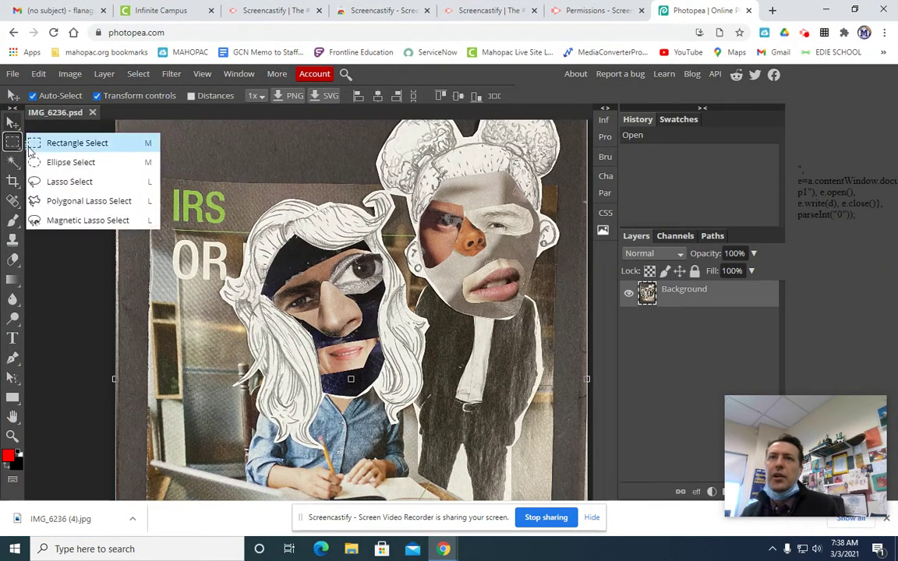
{"action": "left_click", "coordinate": [54, 182]}
{"action": "left_click_drag", "start_coordinate": [328, 292], "coordinate": [319, 255]}
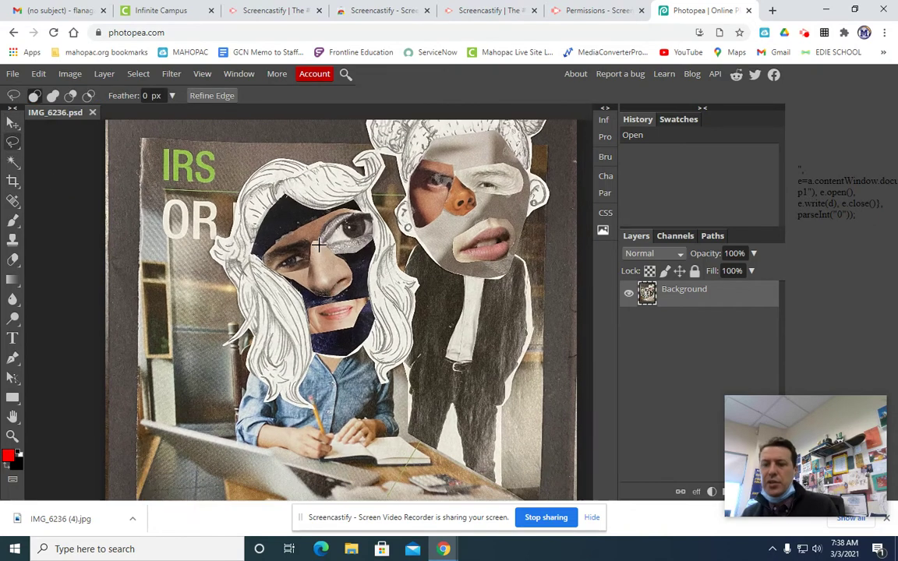
{"action": "key", "text": "ctrl+plus"}
{"action": "key", "text": "ctrl+plus"}
{"action": "key", "text": "ctrl+plus"}
{"action": "key", "text": "ctrl+plus"}
{"action": "mouse_move", "coordinate": [218, 185]}
{"action": "left_mouse_down"}
{"action": "mouse_move", "coordinate": [139, 227]}
{"action": "mouse_move", "coordinate": [144, 238]}
{"action": "mouse_move", "coordinate": [161, 169]}
{"action": "mouse_move", "coordinate": [148, 175]}
{"action": "left_mouse_up"}
Add the nose, cheek and mouth areas of the long-haired figure's face to the lasso selection
{"action": "scroll", "coordinate": [174, 224], "scroll_direction": "down", "scroll_amount": 1}
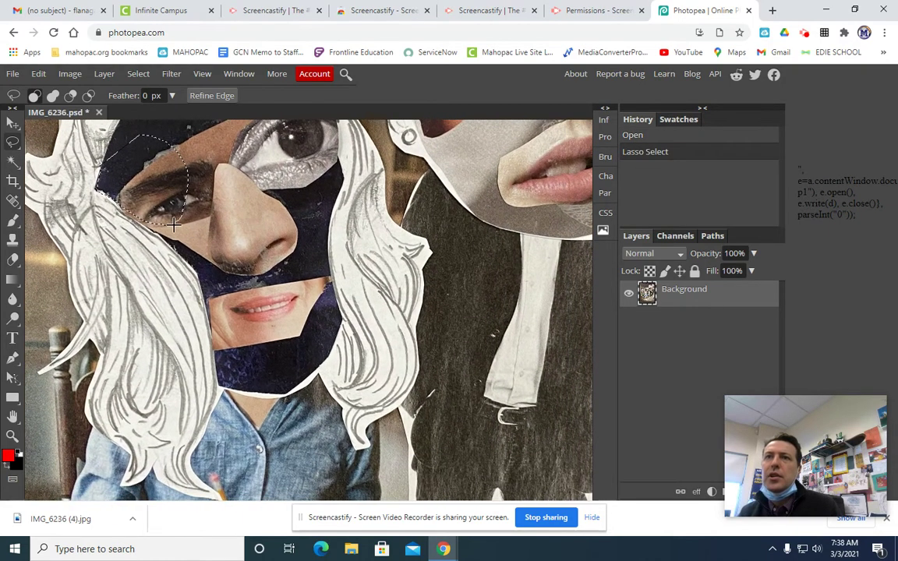
{"action": "key", "text": "shift"}
{"action": "mouse_move", "coordinate": [143, 224]}
{"action": "left_mouse_down"}
{"action": "mouse_move", "coordinate": [175, 242]}
{"action": "mouse_move", "coordinate": [218, 198]}
{"action": "mouse_move", "coordinate": [208, 159]}
{"action": "left_mouse_up"}
{"action": "scroll", "coordinate": [209, 246], "scroll_direction": "down", "scroll_amount": 1}
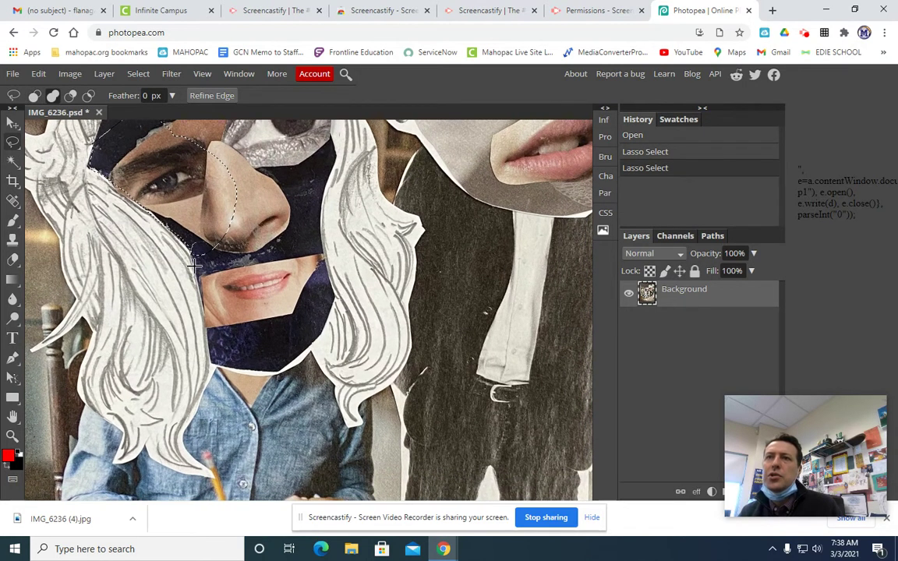
{"action": "mouse_move", "coordinate": [203, 315]}
{"action": "left_mouse_down"}
{"action": "mouse_move", "coordinate": [278, 263]}
{"action": "mouse_move", "coordinate": [236, 301]}
{"action": "left_mouse_up"}
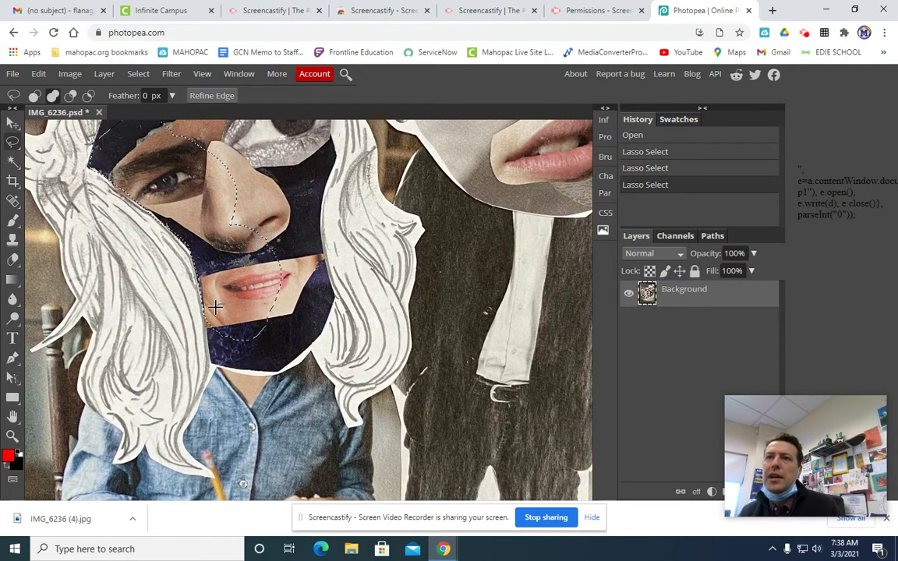
{"action": "mouse_move", "coordinate": [190, 274]}
{"action": "left_mouse_down"}
{"action": "mouse_move", "coordinate": [189, 316]}
{"action": "mouse_move", "coordinate": [210, 339]}
{"action": "mouse_move", "coordinate": [272, 321]}
{"action": "mouse_move", "coordinate": [239, 269]}
{"action": "mouse_move", "coordinate": [181, 263]}
{"action": "mouse_move", "coordinate": [183, 355]}
{"action": "mouse_move", "coordinate": [208, 323]}
{"action": "mouse_move", "coordinate": [220, 273]}
{"action": "mouse_move", "coordinate": [186, 234]}
{"action": "mouse_move", "coordinate": [155, 399]}
{"action": "mouse_move", "coordinate": [212, 341]}
{"action": "left_mouse_up"}
Extend the lasso selection over the large grey eye and the dark forehead up to the hairline
{"action": "scroll", "coordinate": [239, 281], "scroll_direction": "up", "scroll_amount": 2}
{"action": "scroll", "coordinate": [226, 376], "scroll_direction": "up", "scroll_amount": 2}
{"action": "scroll", "coordinate": [226, 331], "scroll_direction": "up", "scroll_amount": 2}
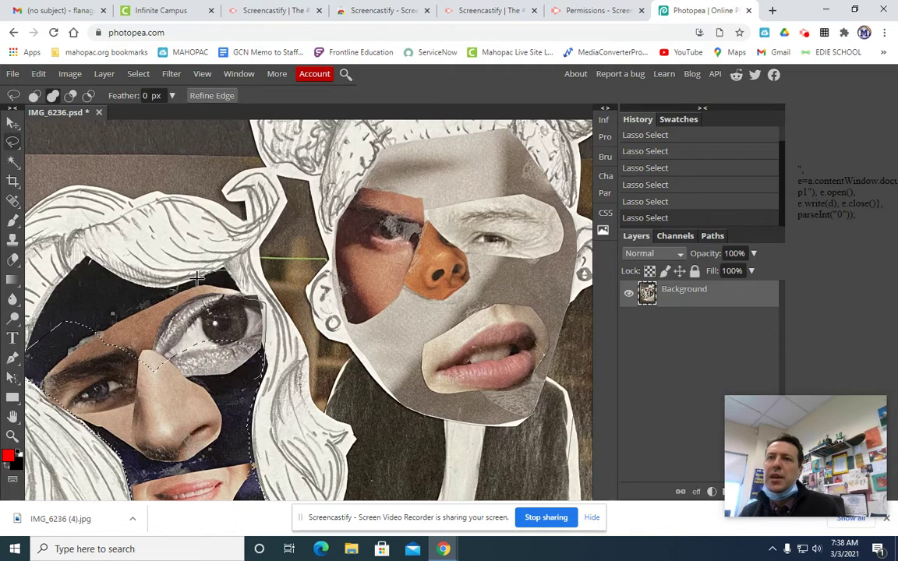
{"action": "mouse_move", "coordinate": [204, 388]}
{"action": "left_mouse_down"}
{"action": "mouse_move", "coordinate": [221, 403]}
{"action": "mouse_move", "coordinate": [320, 438]}
{"action": "left_mouse_up"}
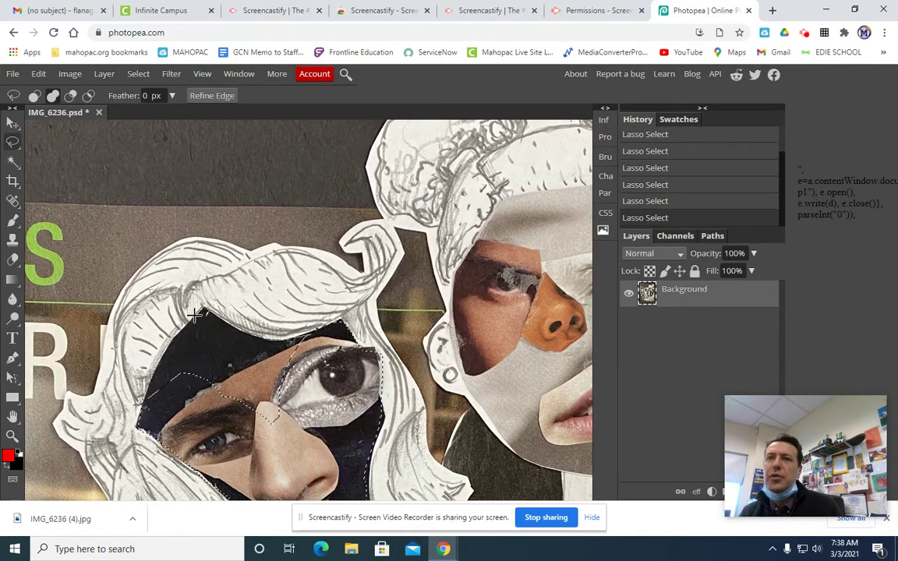
{"action": "mouse_move", "coordinate": [194, 313]}
{"action": "left_mouse_down"}
{"action": "mouse_move", "coordinate": [140, 399]}
{"action": "mouse_move", "coordinate": [161, 426]}
{"action": "mouse_move", "coordinate": [247, 443]}
{"action": "mouse_move", "coordinate": [320, 391]}
{"action": "mouse_move", "coordinate": [325, 356]}
{"action": "left_mouse_up"}
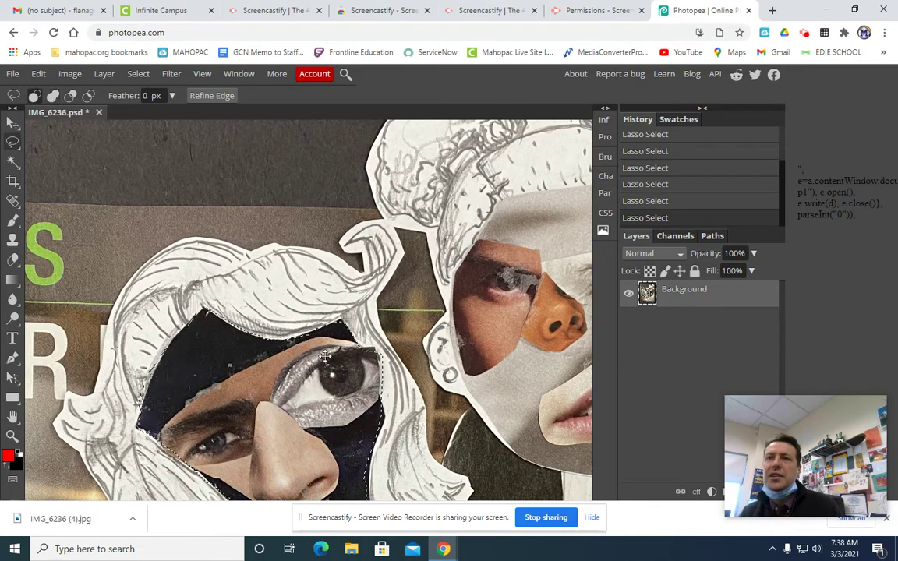
Copy the selected face from the background and paste it as a new layer
{"action": "scroll", "coordinate": [361, 360], "scroll_direction": "down", "scroll_amount": 3}
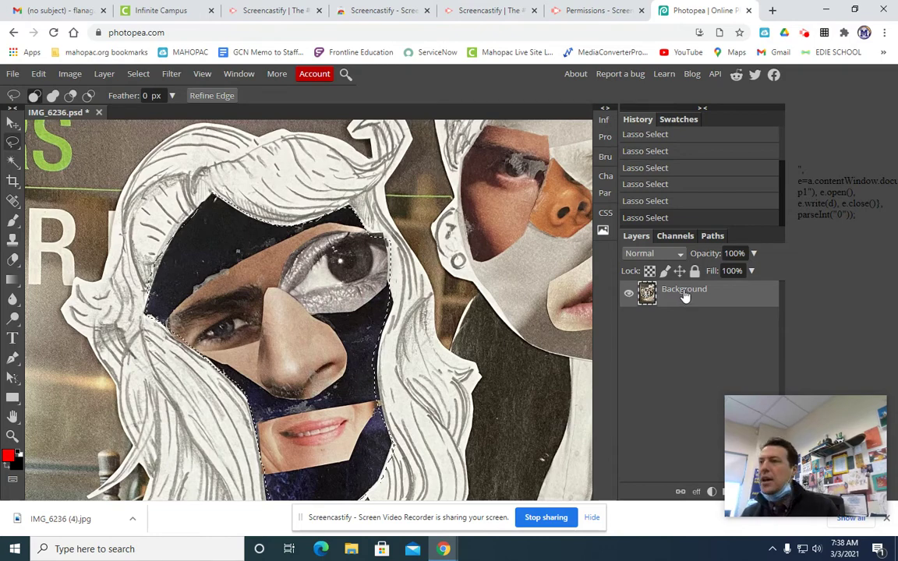
{"action": "key", "text": "ctrl+c"}
{"action": "key", "text": "ctrl+v"}
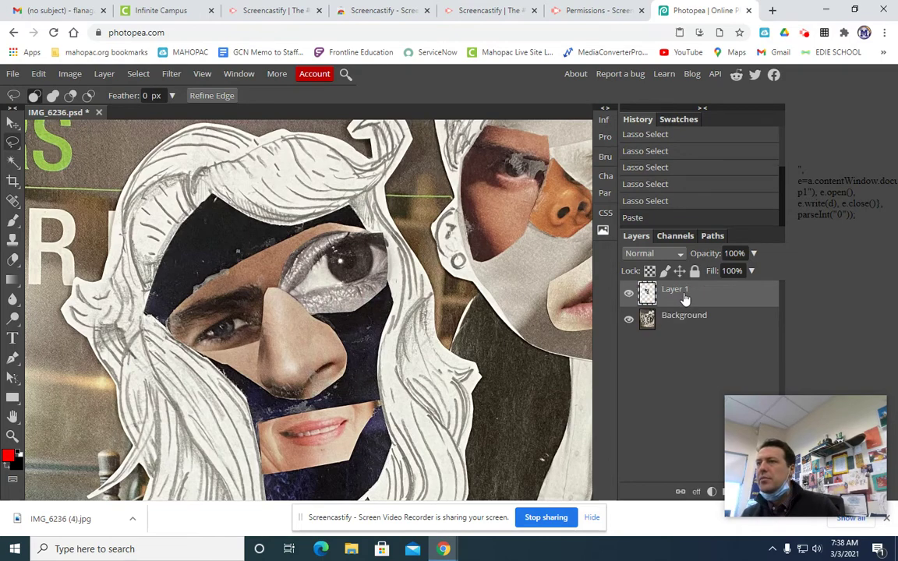
Toggle the visibility of the background and the pasted face layer to check the cut-out, leaving both shown
{"action": "left_click", "coordinate": [629, 320]}
{"action": "left_click", "coordinate": [629, 320]}
{"action": "left_click", "coordinate": [629, 320]}
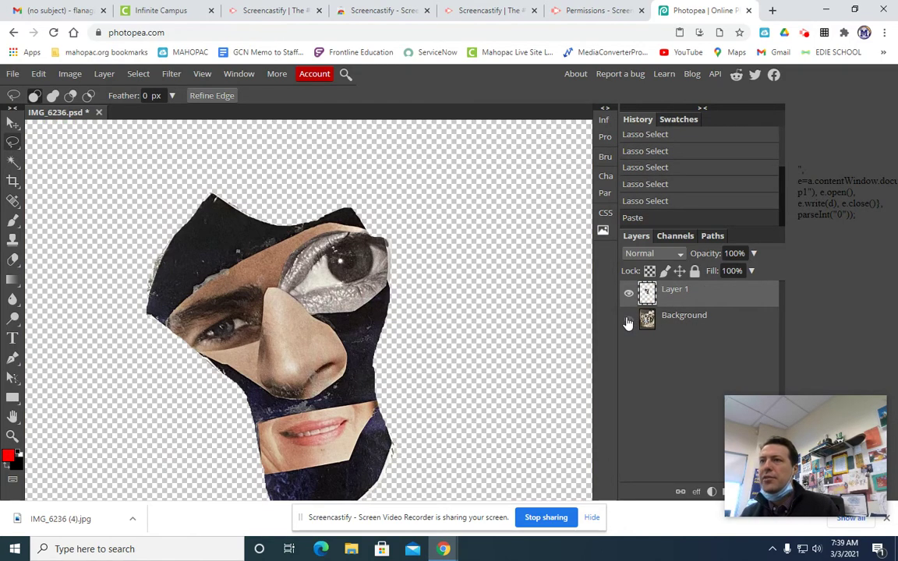
{"action": "left_click", "coordinate": [628, 294]}
{"action": "left_click", "coordinate": [628, 293]}
{"action": "left_click", "coordinate": [628, 294]}
{"action": "left_click", "coordinate": [628, 294]}
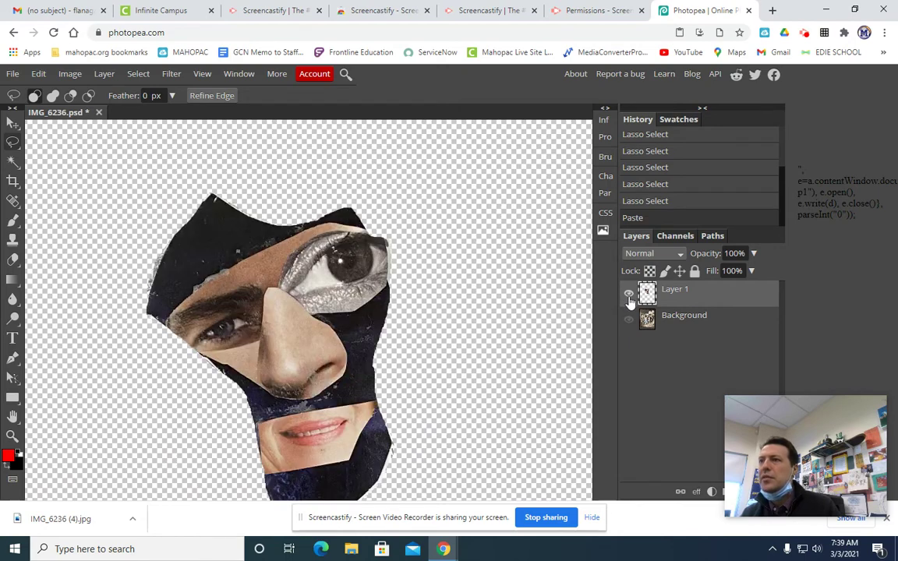
{"action": "left_click", "coordinate": [628, 294]}
{"action": "left_click", "coordinate": [628, 294]}
{"action": "left_click", "coordinate": [629, 296]}
{"action": "left_click", "coordinate": [628, 294]}
{"action": "left_click", "coordinate": [629, 319]}
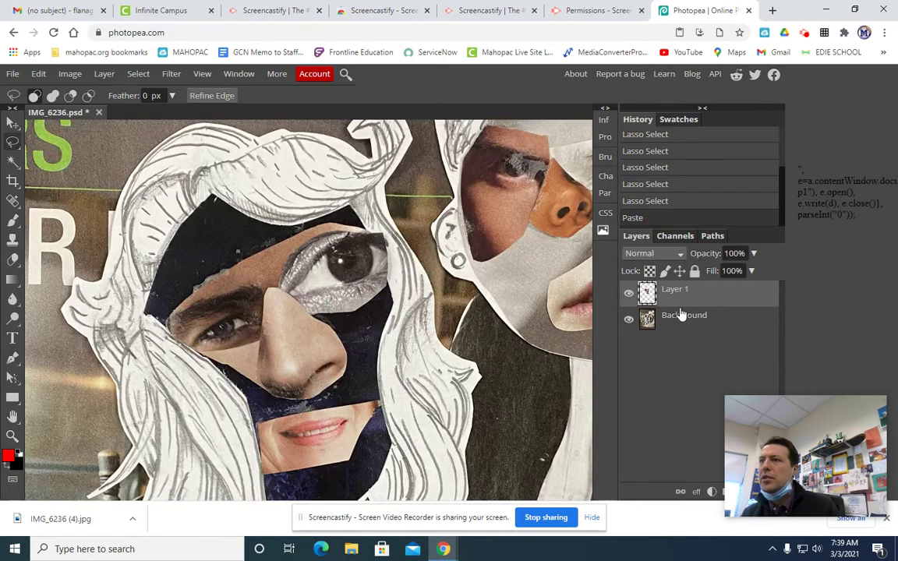
Select the pasted face layer and look through the available image adjustments without applying one
{"action": "left_click", "coordinate": [685, 325]}
{"action": "left_click", "coordinate": [691, 299]}
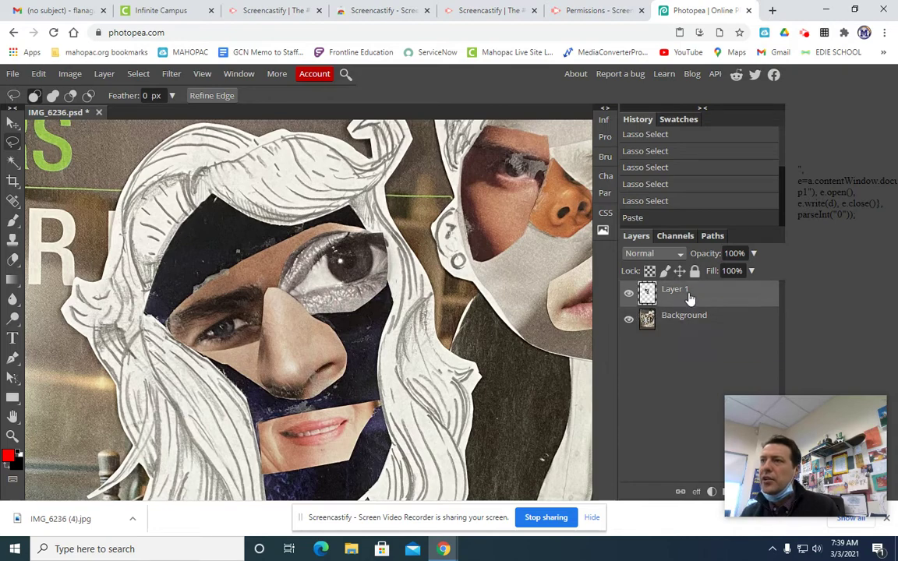
{"action": "left_click", "coordinate": [69, 74]}
{"action": "mouse_move", "coordinate": [124, 87]}
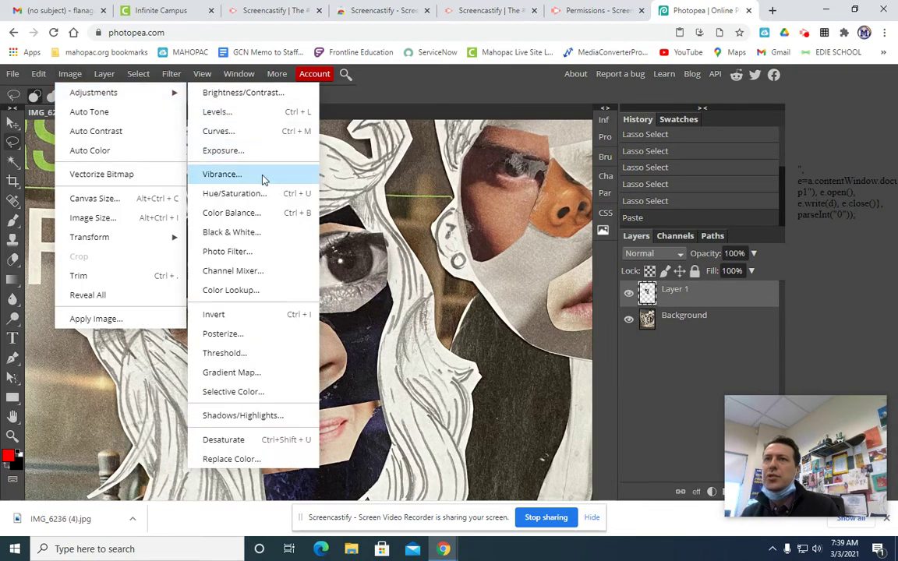
{"action": "left_click", "coordinate": [706, 294]}
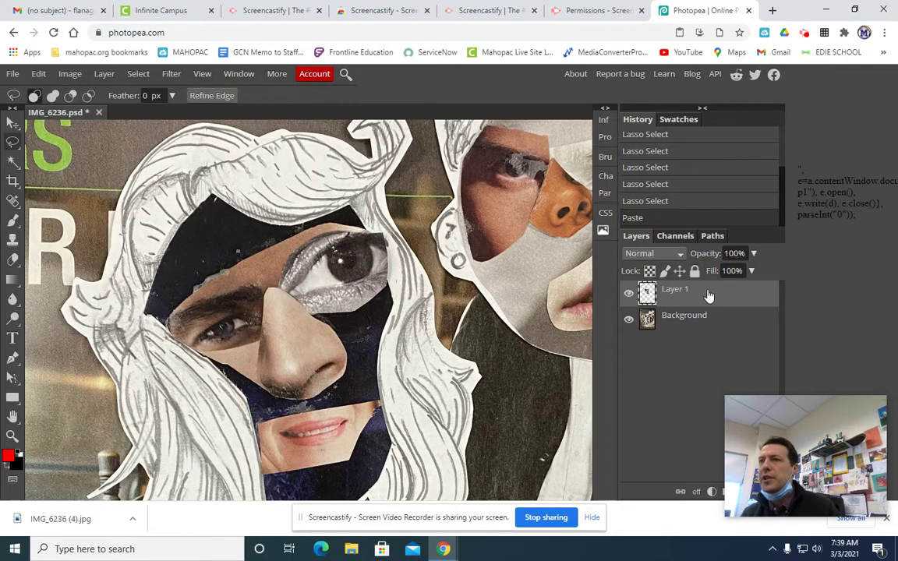
Colorize the pasted face layer with Hue/Saturation, using a blue hue and a saturation of 58
{"action": "key", "text": "ctrl+u"}
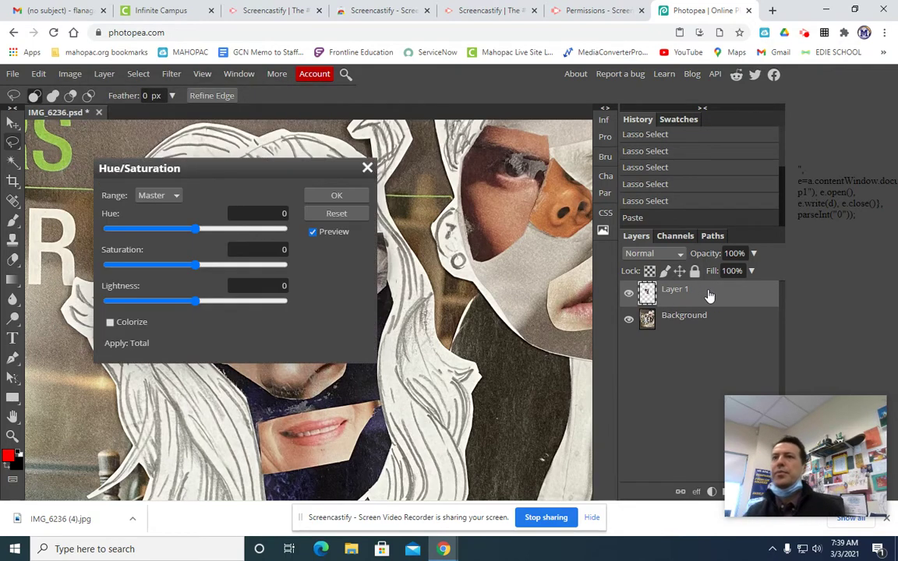
{"action": "left_click", "coordinate": [110, 322]}
{"action": "left_click_drag", "start_coordinate": [223, 168], "coordinate": [599, 207]}
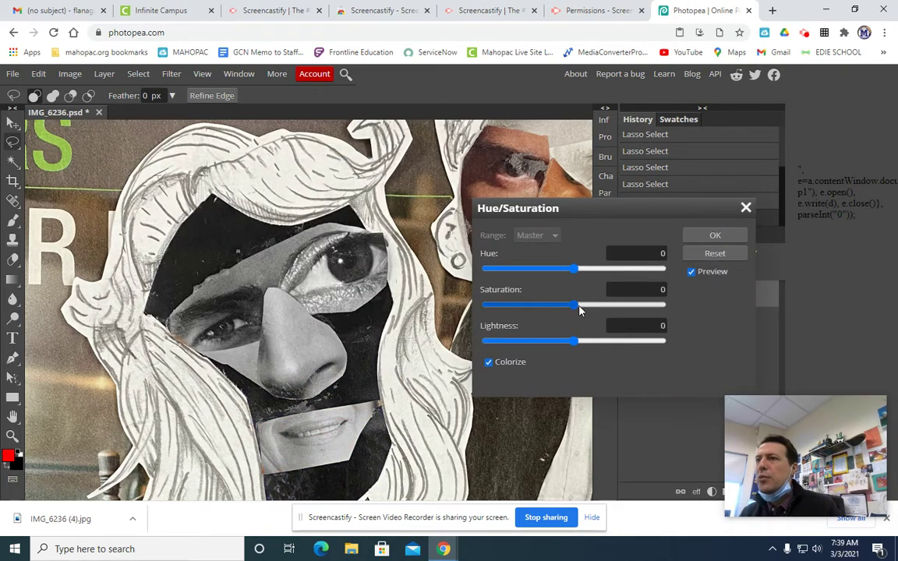
{"action": "left_click_drag", "start_coordinate": [579, 305], "coordinate": [626, 306]}
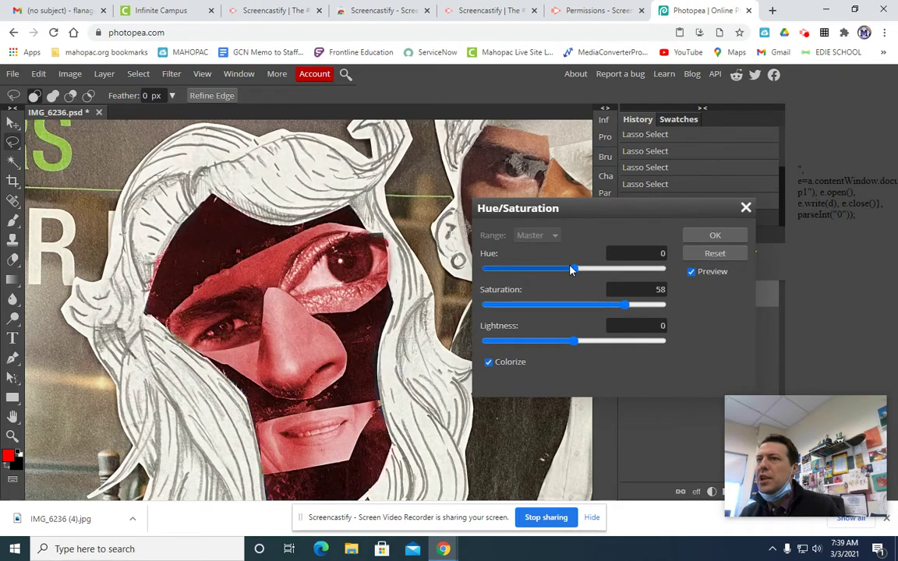
{"action": "left_click_drag", "start_coordinate": [571, 269], "coordinate": [503, 270]}
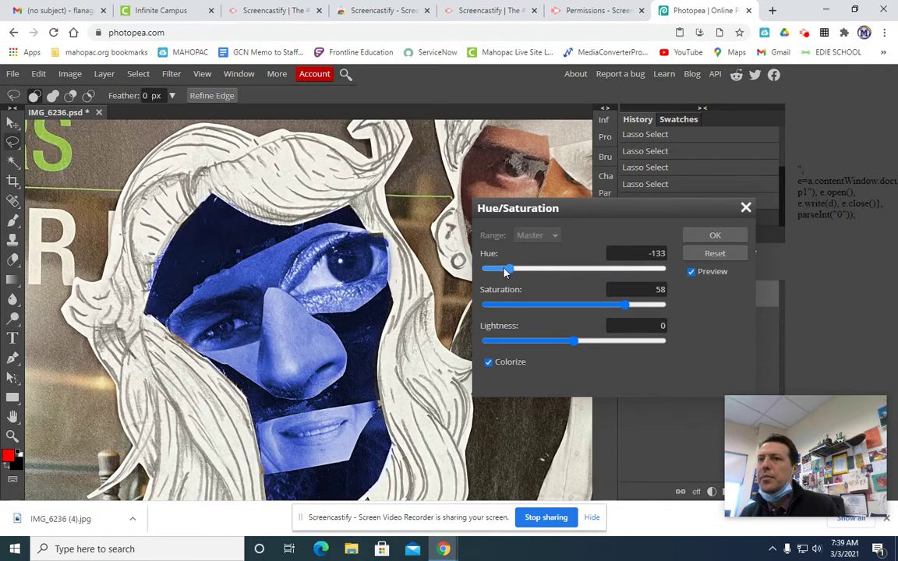
{"action": "left_click", "coordinate": [715, 237]}
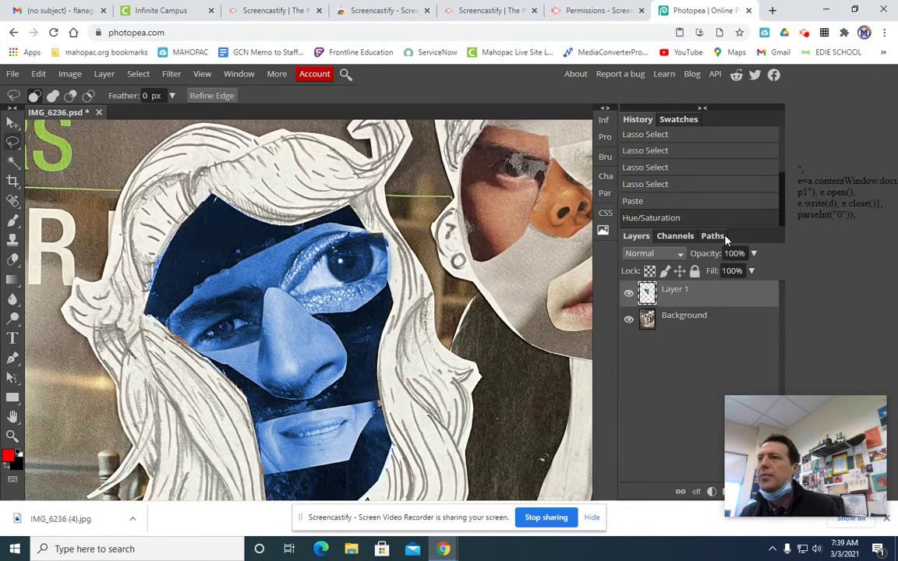
Make the Background layer active to select the drawn hair around the blue face
{"action": "left_click", "coordinate": [688, 323]}
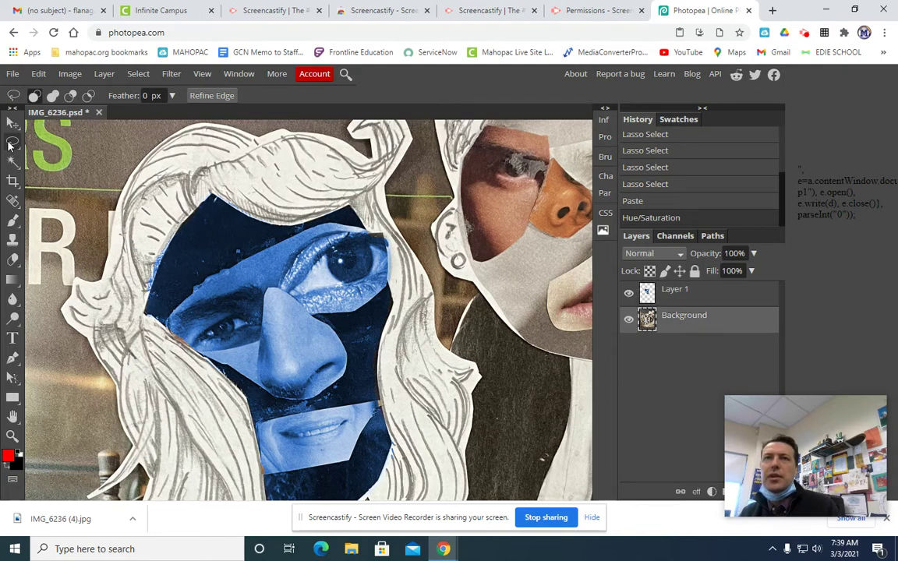
{"action": "scroll", "coordinate": [141, 247], "scroll_direction": "down", "scroll_amount": 1}
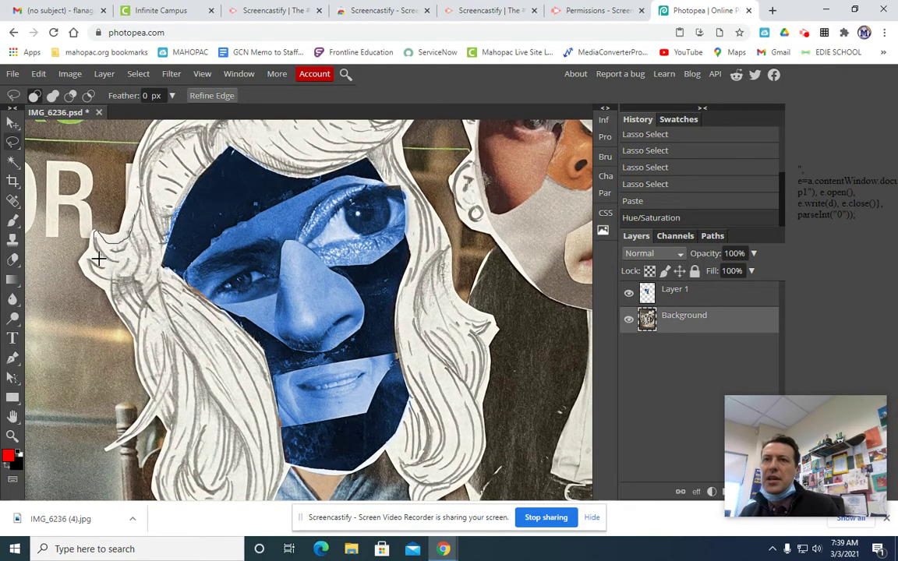
{"action": "mouse_move", "coordinate": [98, 260]}
{"action": "left_mouse_down"}
{"action": "mouse_move", "coordinate": [76, 242]}
{"action": "mouse_move", "coordinate": [129, 326]}
{"action": "left_mouse_up"}
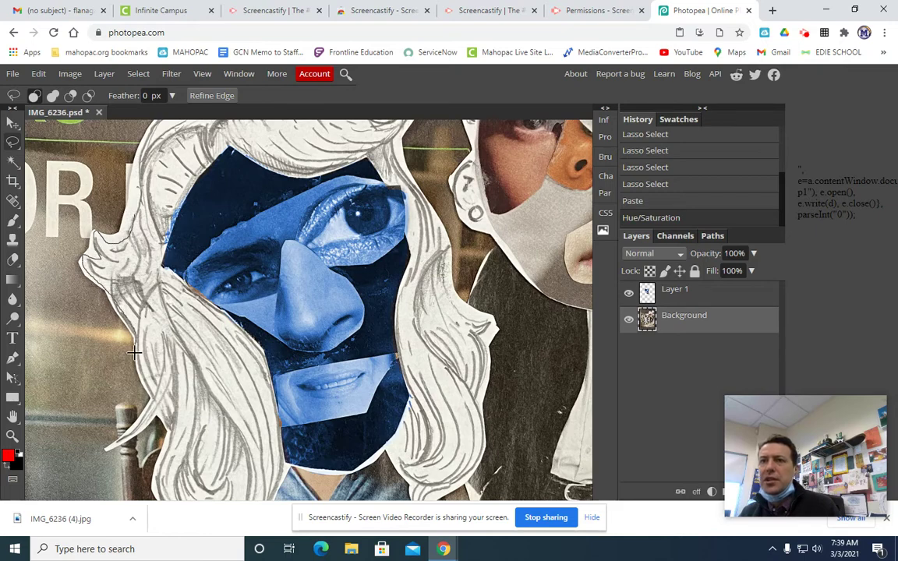
{"action": "mouse_move", "coordinate": [146, 408]}
{"action": "left_mouse_down"}
{"action": "mouse_move", "coordinate": [108, 393]}
{"action": "mouse_move", "coordinate": [139, 379]}
{"action": "mouse_move", "coordinate": [165, 431]}
{"action": "mouse_move", "coordinate": [101, 436]}
{"action": "mouse_move", "coordinate": [148, 489]}
{"action": "mouse_move", "coordinate": [217, 475]}
{"action": "mouse_move", "coordinate": [238, 415]}
{"action": "mouse_move", "coordinate": [228, 238]}
{"action": "left_mouse_up"}
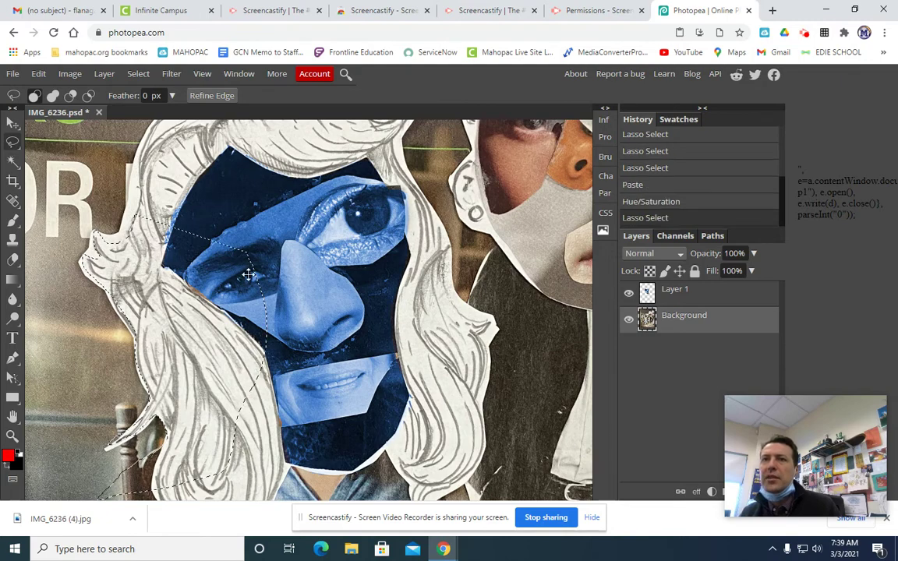
{"action": "scroll", "coordinate": [223, 237], "scroll_direction": "down", "scroll_amount": 3}
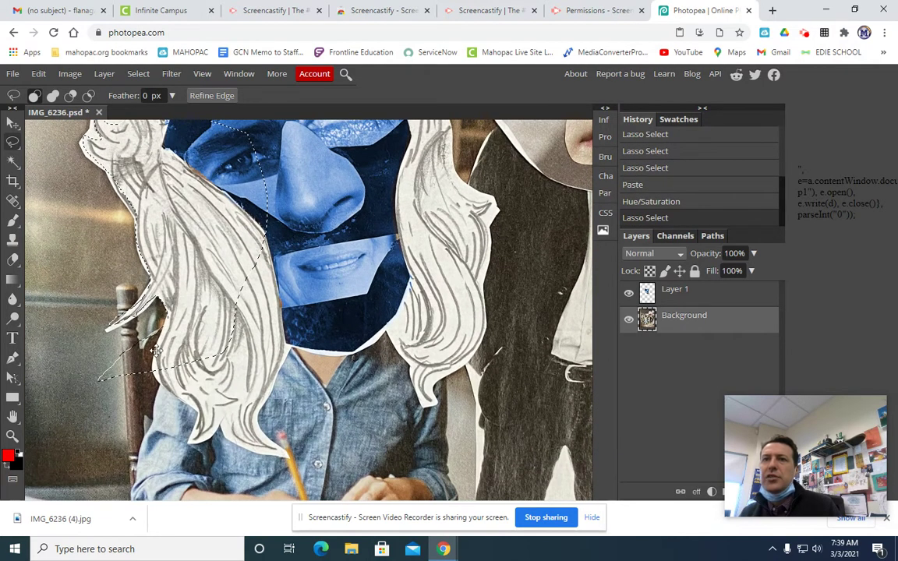
{"action": "key", "text": "ctrl+z"}
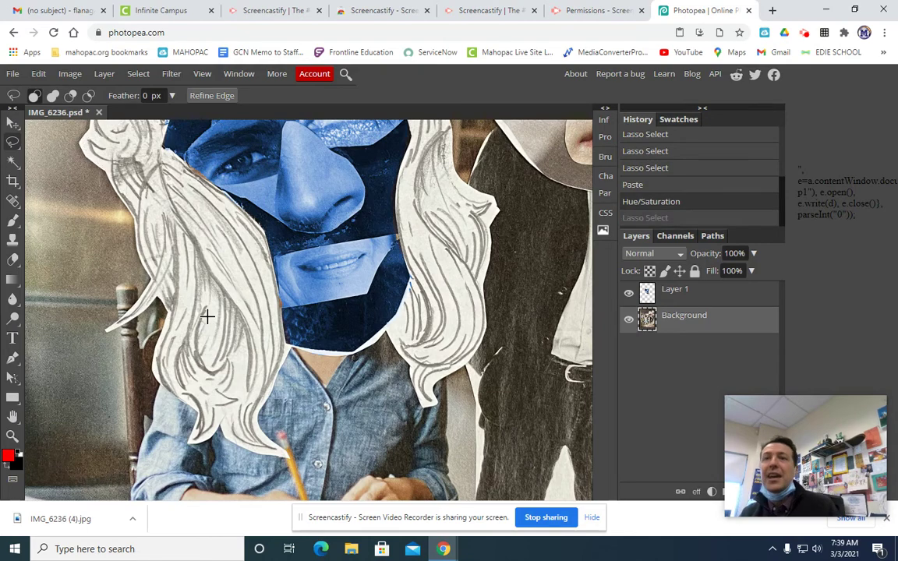
Lasso the hair on the left of the blue face in additive pieces, from the side flip down to the lowest tips
{"action": "scroll", "coordinate": [156, 323], "scroll_direction": "up", "scroll_amount": 2}
{"action": "key", "text": "shift"}
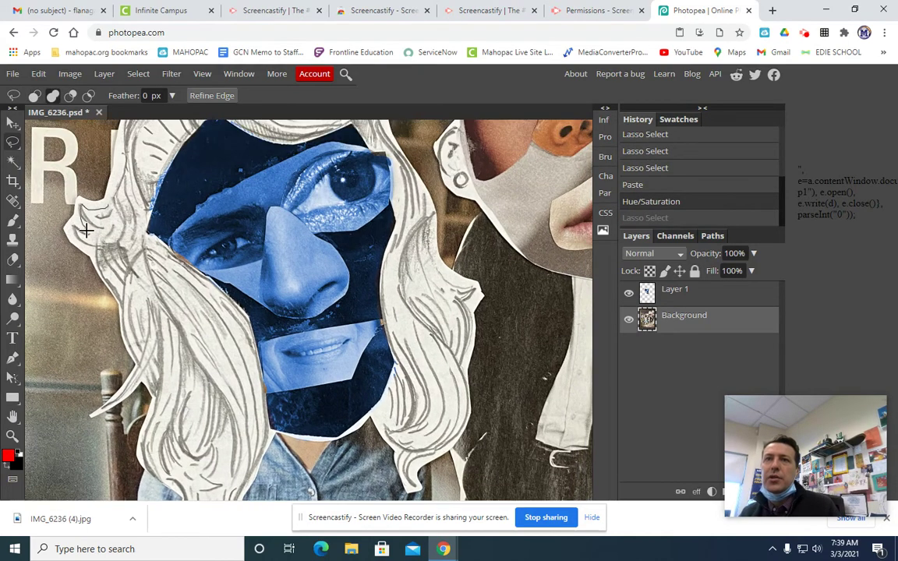
{"action": "mouse_move", "coordinate": [110, 292]}
{"action": "left_mouse_down"}
{"action": "mouse_move", "coordinate": [133, 222]}
{"action": "mouse_move", "coordinate": [117, 262]}
{"action": "left_mouse_up"}
{"action": "scroll", "coordinate": [116, 263], "scroll_direction": "down", "scroll_amount": 1}
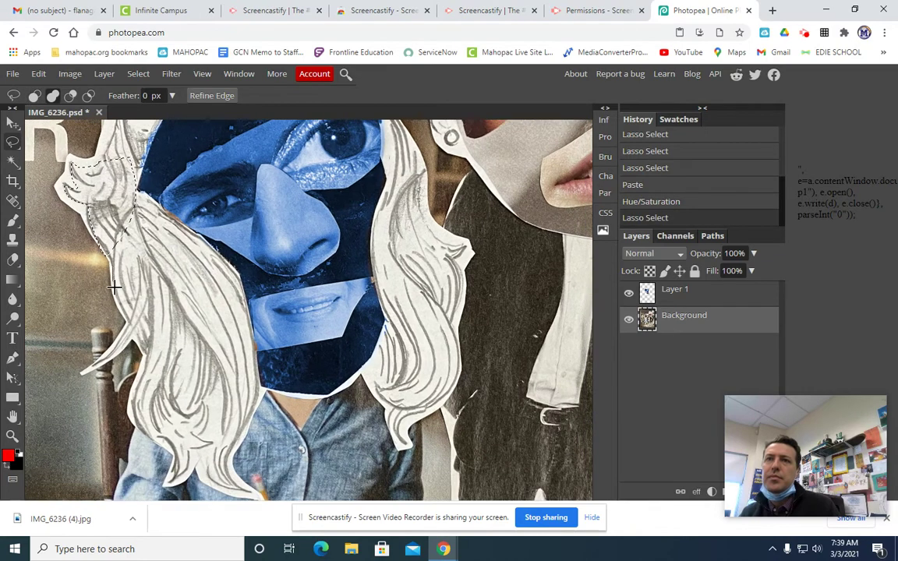
{"action": "mouse_move", "coordinate": [83, 328]}
{"action": "left_mouse_down"}
{"action": "mouse_move", "coordinate": [139, 288]}
{"action": "mouse_move", "coordinate": [115, 201]}
{"action": "mouse_move", "coordinate": [129, 273]}
{"action": "left_mouse_up"}
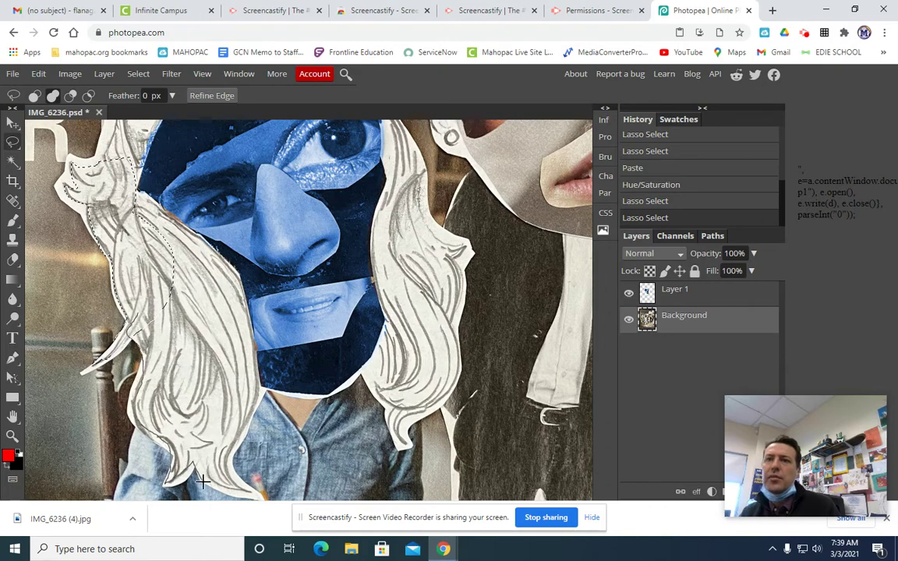
{"action": "mouse_move", "coordinate": [201, 482]}
{"action": "left_mouse_down"}
{"action": "mouse_move", "coordinate": [257, 497]}
{"action": "mouse_move", "coordinate": [228, 473]}
{"action": "mouse_move", "coordinate": [227, 447]}
{"action": "mouse_move", "coordinate": [292, 315]}
{"action": "mouse_move", "coordinate": [282, 217]}
{"action": "mouse_move", "coordinate": [170, 158]}
{"action": "left_mouse_up"}
Extend the lasso selection along the chin and around the hair on the face's right, up to its pointed flip
{"action": "mouse_move", "coordinate": [313, 262]}
{"action": "left_mouse_down"}
{"action": "mouse_move", "coordinate": [220, 285]}
{"action": "mouse_move", "coordinate": [215, 259]}
{"action": "left_mouse_up"}
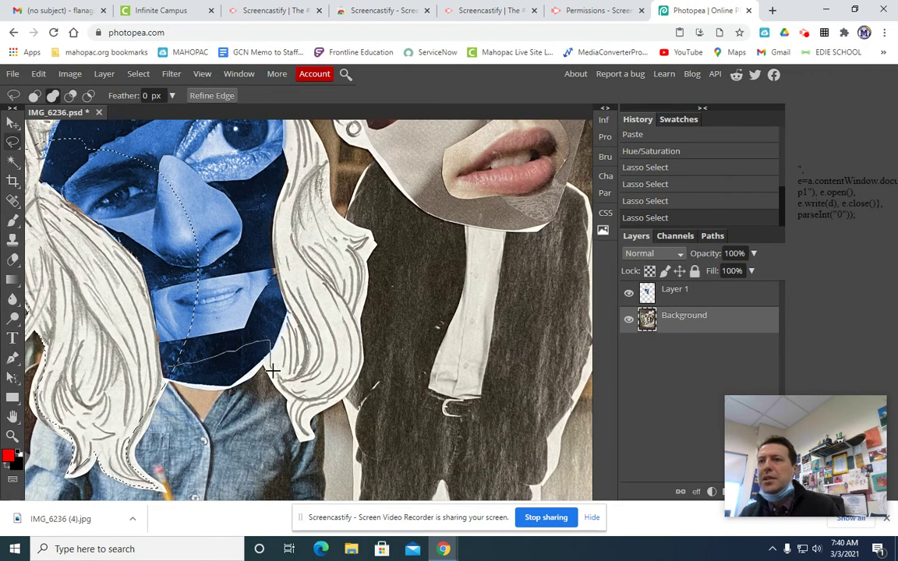
{"action": "mouse_move", "coordinate": [309, 422]}
{"action": "left_mouse_down"}
{"action": "mouse_move", "coordinate": [359, 366]}
{"action": "mouse_move", "coordinate": [330, 290]}
{"action": "mouse_move", "coordinate": [249, 305]}
{"action": "mouse_move", "coordinate": [300, 309]}
{"action": "mouse_move", "coordinate": [252, 343]}
{"action": "mouse_move", "coordinate": [276, 340]}
{"action": "mouse_move", "coordinate": [262, 355]}
{"action": "mouse_move", "coordinate": [218, 382]}
{"action": "mouse_move", "coordinate": [150, 357]}
{"action": "mouse_move", "coordinate": [254, 280]}
{"action": "mouse_move", "coordinate": [270, 293]}
{"action": "mouse_move", "coordinate": [266, 333]}
{"action": "left_mouse_up"}
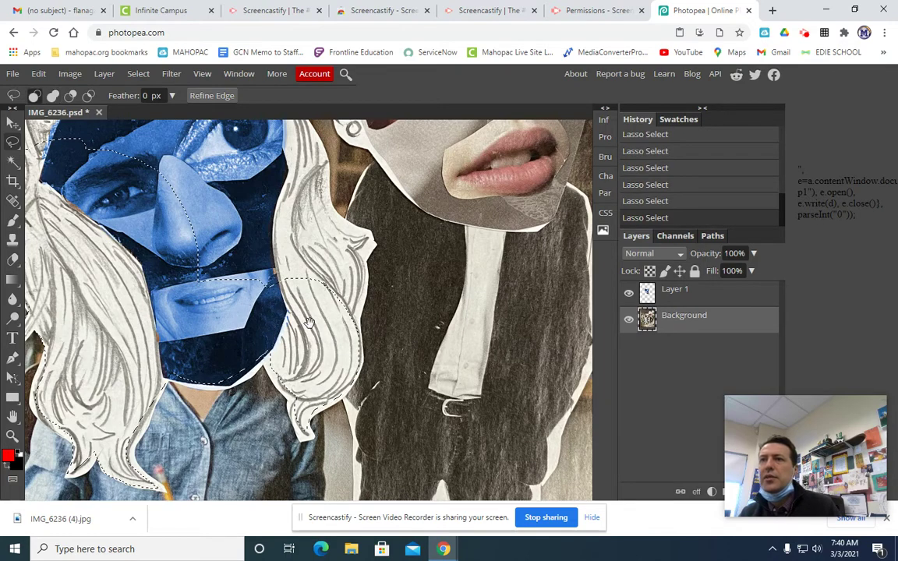
{"action": "left_click_drag", "start_coordinate": [349, 331], "coordinate": [315, 361]}
{"action": "mouse_move", "coordinate": [329, 305]}
{"action": "left_mouse_down"}
{"action": "mouse_move", "coordinate": [455, 316]}
{"action": "mouse_move", "coordinate": [304, 259]}
{"action": "mouse_move", "coordinate": [211, 208]}
{"action": "mouse_move", "coordinate": [192, 277]}
{"action": "mouse_move", "coordinate": [208, 331]}
{"action": "mouse_move", "coordinate": [196, 306]}
{"action": "left_mouse_up"}
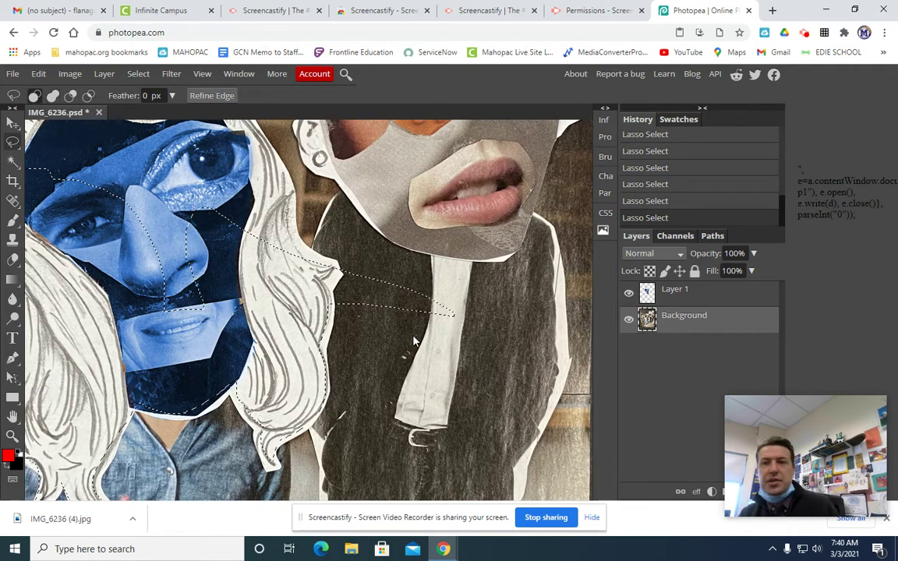
{"action": "key", "text": "ctrl+z"}
{"action": "mouse_move", "coordinate": [312, 236]}
{"action": "left_mouse_down"}
{"action": "mouse_move", "coordinate": [389, 246]}
{"action": "mouse_move", "coordinate": [394, 270]}
{"action": "mouse_move", "coordinate": [364, 211]}
{"action": "mouse_move", "coordinate": [264, 235]}
{"action": "mouse_move", "coordinate": [221, 308]}
{"action": "mouse_move", "coordinate": [330, 340]}
{"action": "left_mouse_up"}
{"action": "left_click_drag", "start_coordinate": [358, 252], "coordinate": [429, 384]}
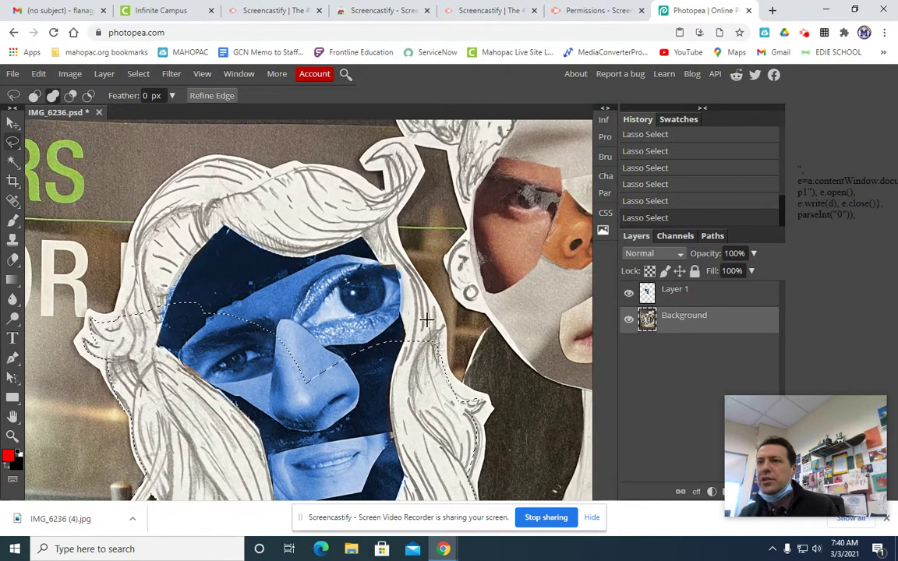
Add the upper right strands, the curl, the crown and the upper left hair to the lasso selection
{"action": "mouse_move", "coordinate": [407, 192]}
{"action": "left_mouse_down"}
{"action": "mouse_move", "coordinate": [356, 217]}
{"action": "mouse_move", "coordinate": [271, 319]}
{"action": "mouse_move", "coordinate": [272, 397]}
{"action": "mouse_move", "coordinate": [360, 402]}
{"action": "left_mouse_up"}
{"action": "left_click_drag", "start_coordinate": [354, 378], "coordinate": [354, 435]}
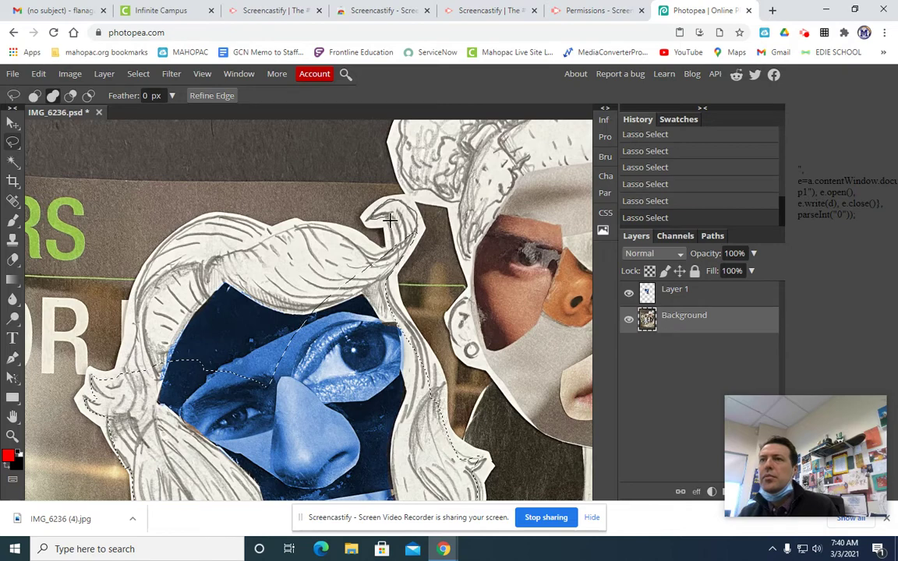
{"action": "mouse_move", "coordinate": [380, 270]}
{"action": "left_mouse_down"}
{"action": "mouse_move", "coordinate": [308, 218]}
{"action": "mouse_move", "coordinate": [238, 224]}
{"action": "mouse_move", "coordinate": [272, 324]}
{"action": "mouse_move", "coordinate": [366, 289]}
{"action": "mouse_move", "coordinate": [384, 293]}
{"action": "left_mouse_up"}
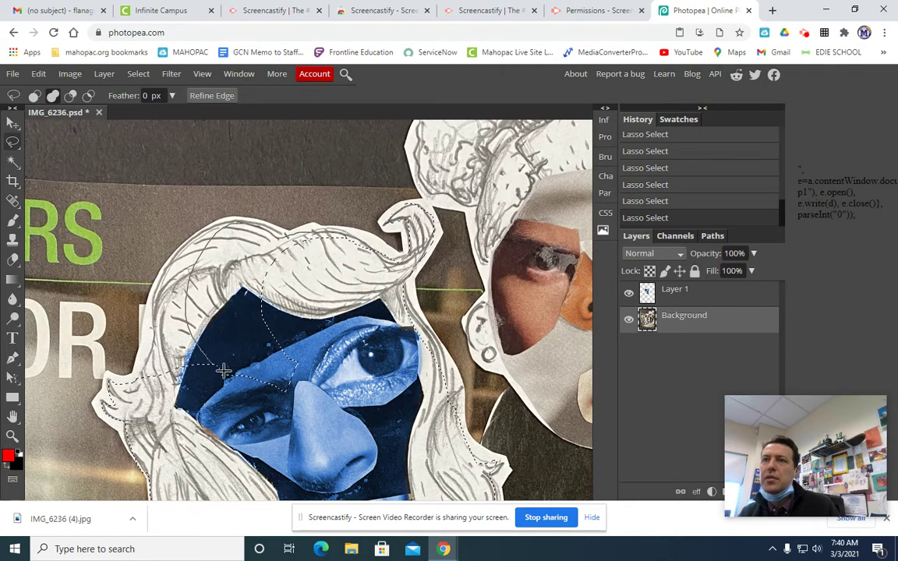
{"action": "mouse_move", "coordinate": [330, 306]}
{"action": "left_mouse_down"}
{"action": "mouse_move", "coordinate": [347, 303]}
{"action": "mouse_move", "coordinate": [354, 363]}
{"action": "mouse_move", "coordinate": [209, 371]}
{"action": "mouse_move", "coordinate": [224, 288]}
{"action": "mouse_move", "coordinate": [301, 304]}
{"action": "left_mouse_up"}
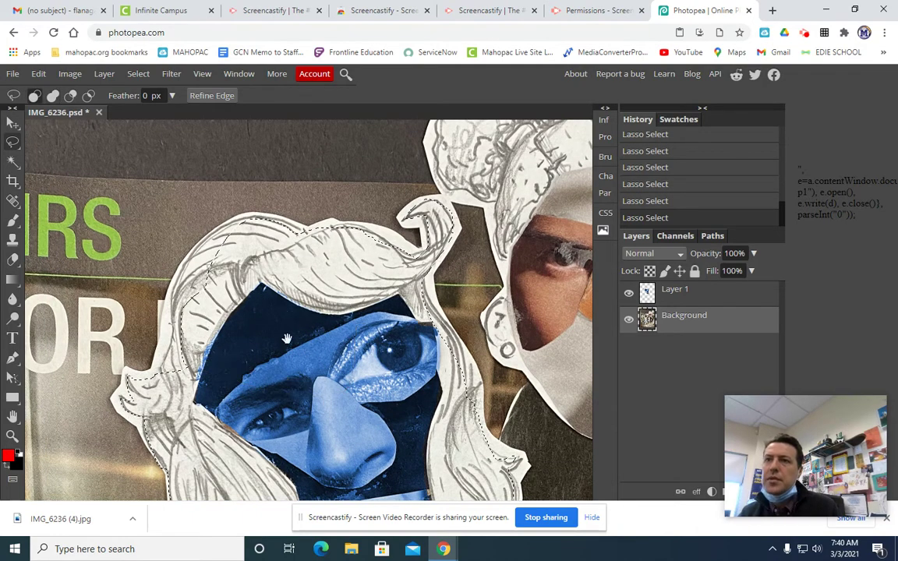
{"action": "left_click_drag", "start_coordinate": [287, 336], "coordinate": [322, 352]}
{"action": "mouse_move", "coordinate": [273, 236]}
{"action": "left_mouse_down"}
{"action": "mouse_move", "coordinate": [234, 257]}
{"action": "mouse_move", "coordinate": [209, 288]}
{"action": "mouse_move", "coordinate": [209, 363]}
{"action": "mouse_move", "coordinate": [175, 403]}
{"action": "mouse_move", "coordinate": [214, 422]}
{"action": "left_mouse_up"}
Copy the selected hair from the background and paste it as a new layer beneath the blue face
{"action": "mouse_move", "coordinate": [457, 364]}
{"action": "left_mouse_down"}
{"action": "mouse_move", "coordinate": [455, 264]}
{"action": "mouse_move", "coordinate": [430, 185]}
{"action": "left_mouse_up"}
{"action": "key", "text": "ctrl+minus"}
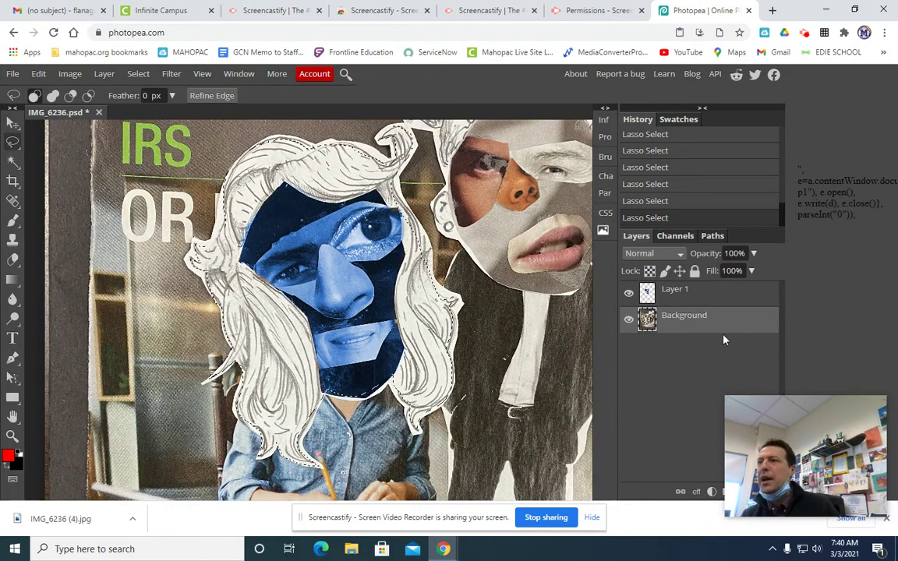
{"action": "key", "text": "ctrl+v"}
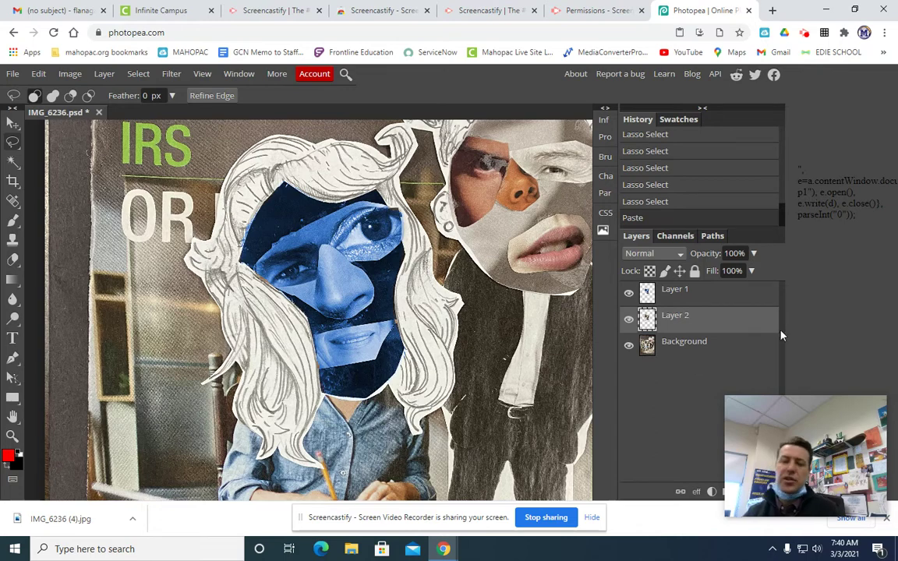
Colorize the pasted hair layer with Hue/Saturation at hue 178, saturation 50 and lightness -30
{"action": "key", "text": "ctrl+u"}
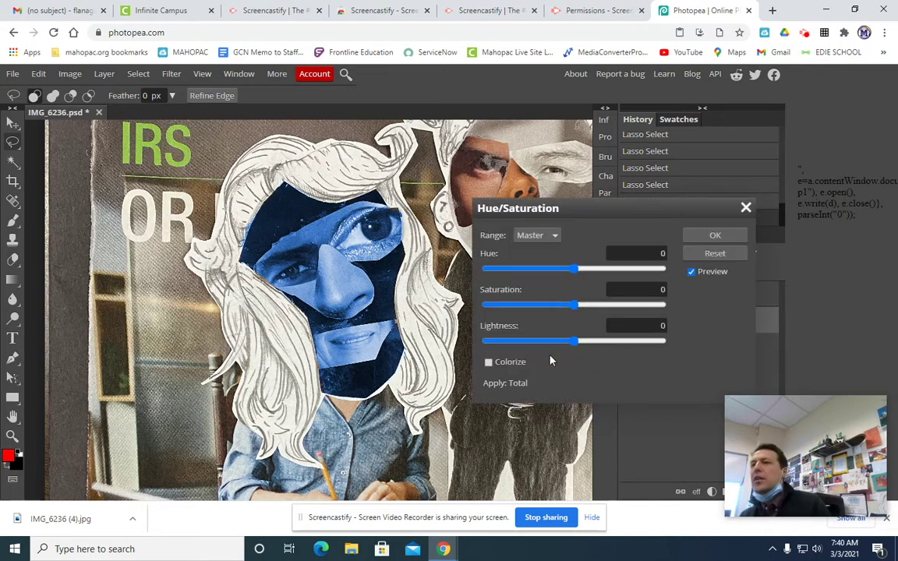
{"action": "left_click", "coordinate": [488, 362]}
{"action": "left_click_drag", "start_coordinate": [575, 341], "coordinate": [550, 341]}
{"action": "left_click_drag", "start_coordinate": [575, 305], "coordinate": [620, 304]}
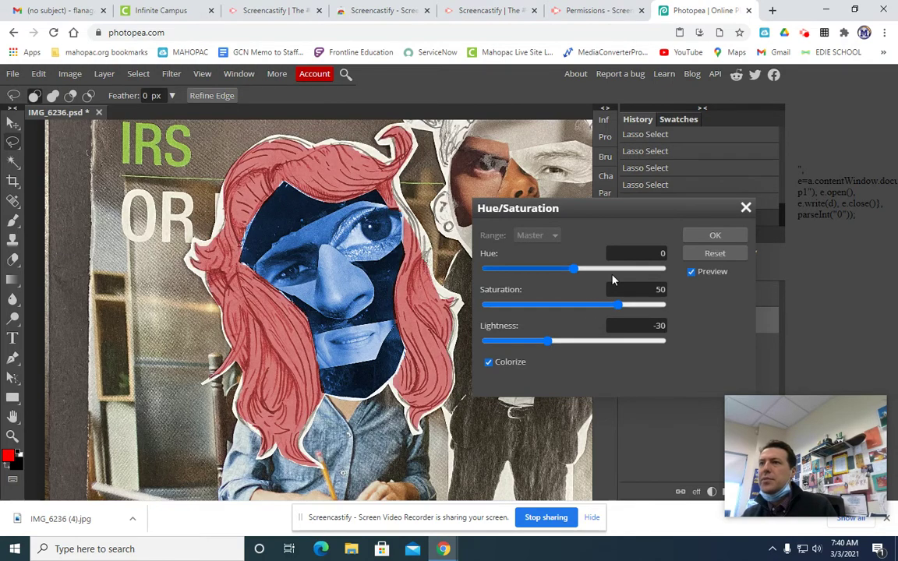
{"action": "left_click_drag", "start_coordinate": [574, 268], "coordinate": [663, 269]}
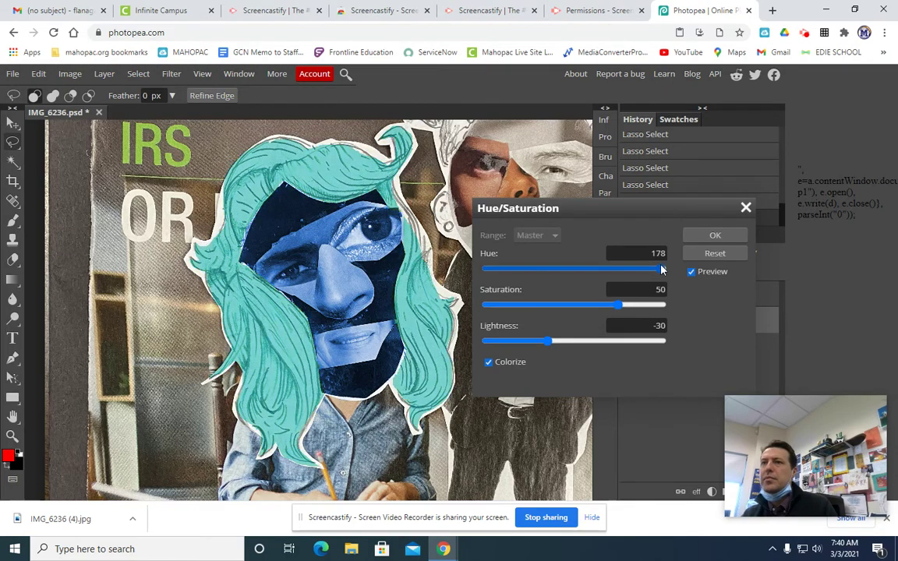
{"action": "left_click", "coordinate": [714, 235]}
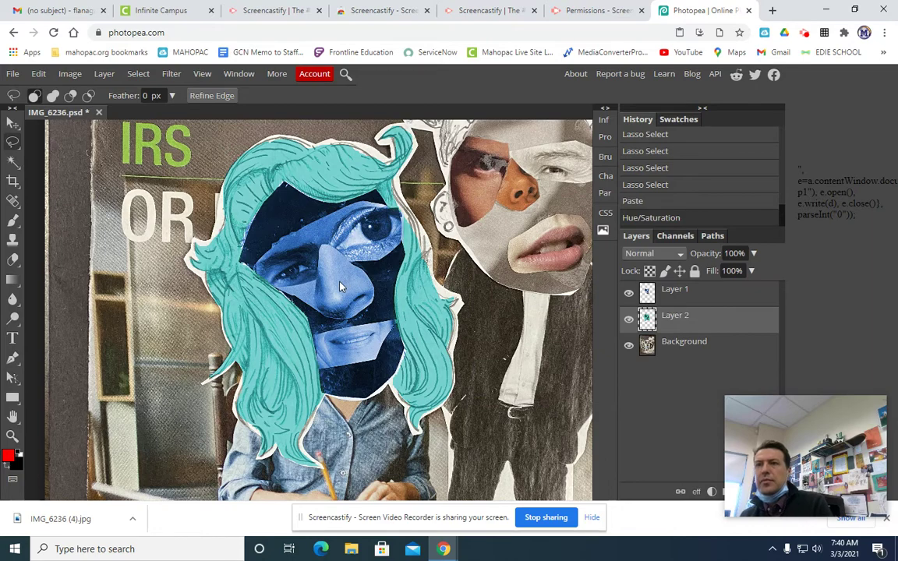
Lasso both irises of the blue face on the Background layer and paste them as a new layer
{"action": "scroll", "coordinate": [355, 238], "scroll_direction": "up", "scroll_amount": 2}
{"action": "scroll", "coordinate": [301, 304], "scroll_direction": "up", "scroll_amount": 3}
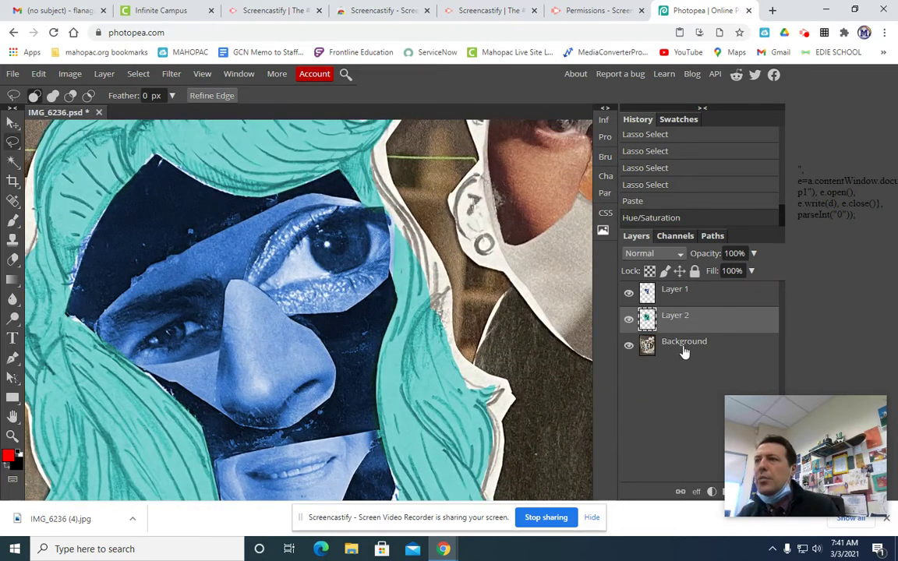
{"action": "left_click", "coordinate": [683, 349]}
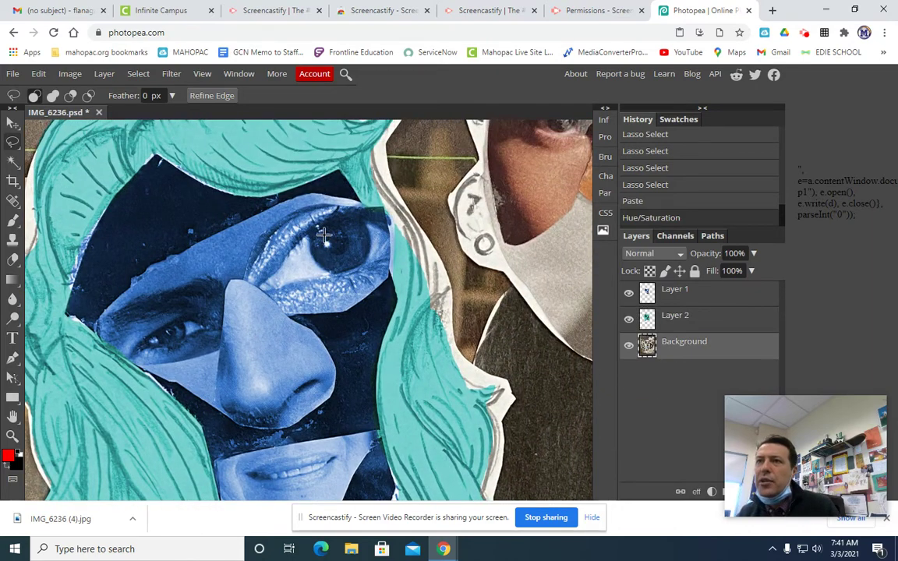
{"action": "mouse_move", "coordinate": [309, 240]}
{"action": "left_mouse_down"}
{"action": "mouse_move", "coordinate": [326, 266]}
{"action": "mouse_move", "coordinate": [359, 259]}
{"action": "mouse_move", "coordinate": [364, 229]}
{"action": "mouse_move", "coordinate": [325, 222]}
{"action": "left_mouse_up"}
{"action": "scroll", "coordinate": [268, 297], "scroll_direction": "left", "scroll_amount": 3}
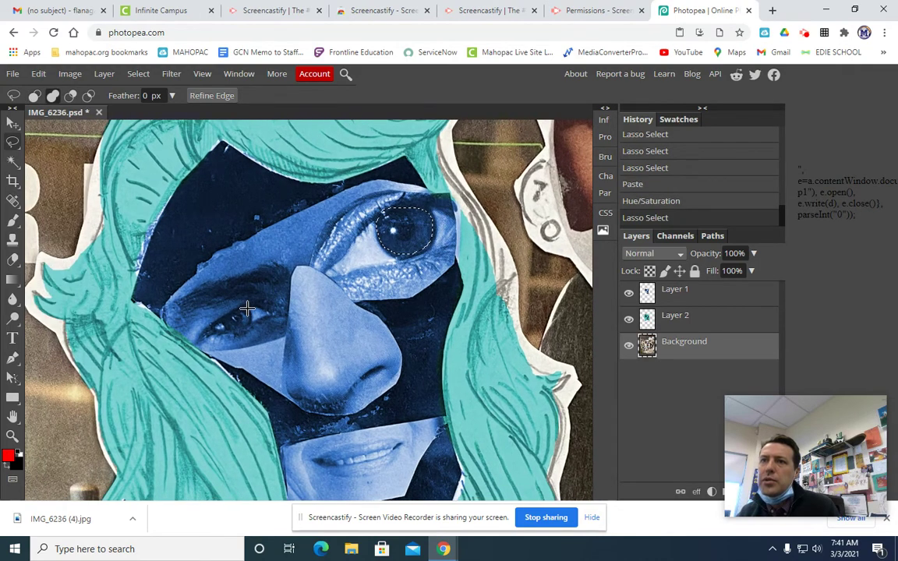
{"action": "mouse_move", "coordinate": [249, 326]}
{"action": "left_mouse_down"}
{"action": "mouse_move", "coordinate": [225, 327]}
{"action": "mouse_move", "coordinate": [233, 312]}
{"action": "mouse_move", "coordinate": [250, 315]}
{"action": "left_mouse_up"}
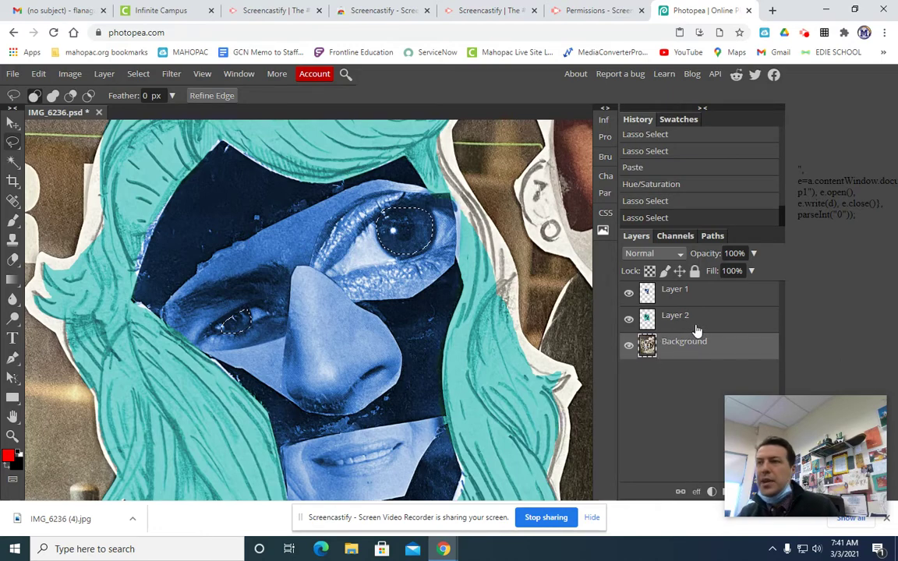
{"action": "key", "text": "ctrl+c"}
{"action": "key", "text": "ctrl+v"}
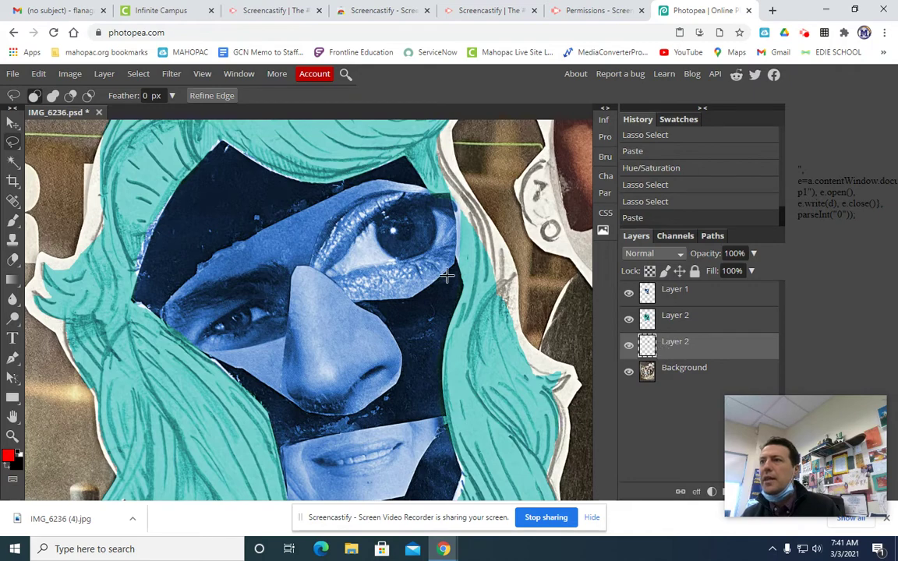
Colorize the pasted iris layer with Hue/Saturation at hue 121 and saturation 47
{"action": "key", "text": "ctrl+u"}
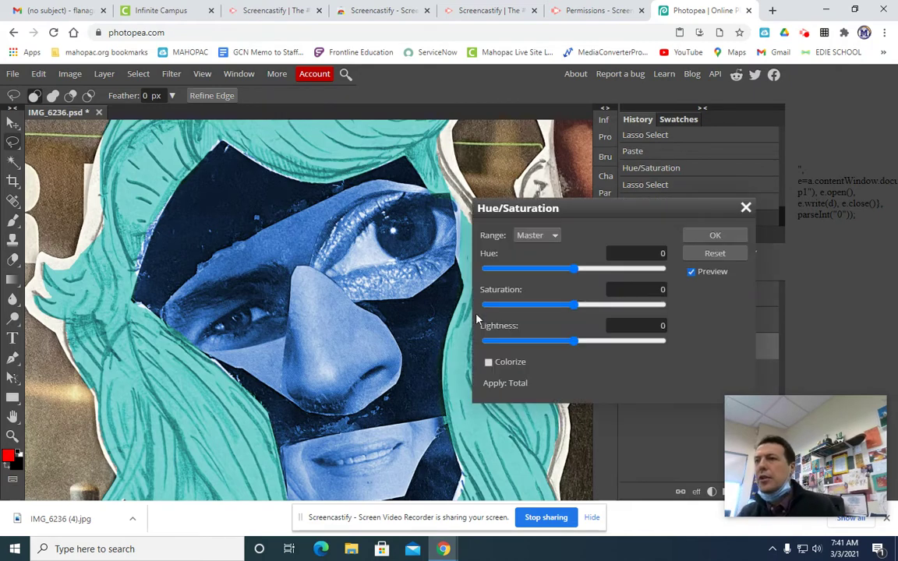
{"action": "left_click", "coordinate": [505, 365]}
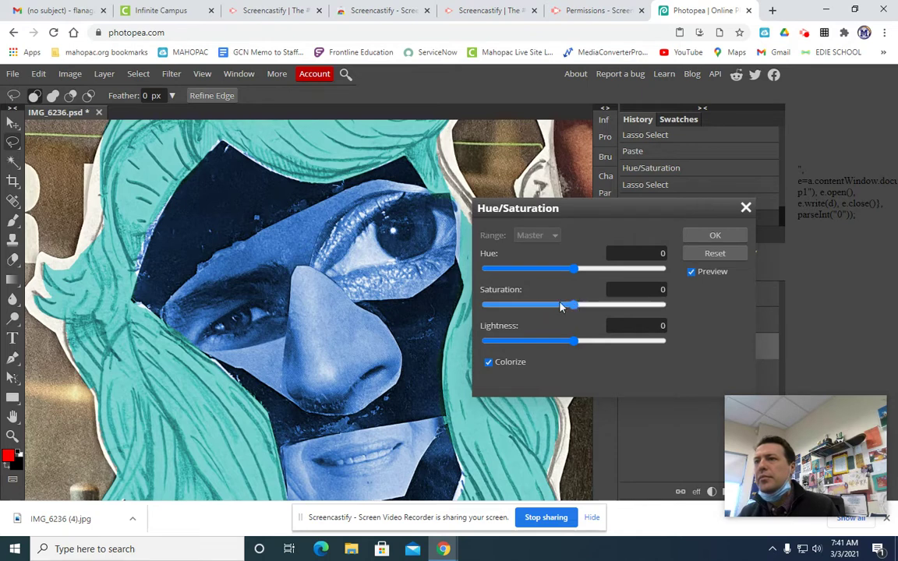
{"action": "left_click_drag", "start_coordinate": [575, 268], "coordinate": [631, 268]}
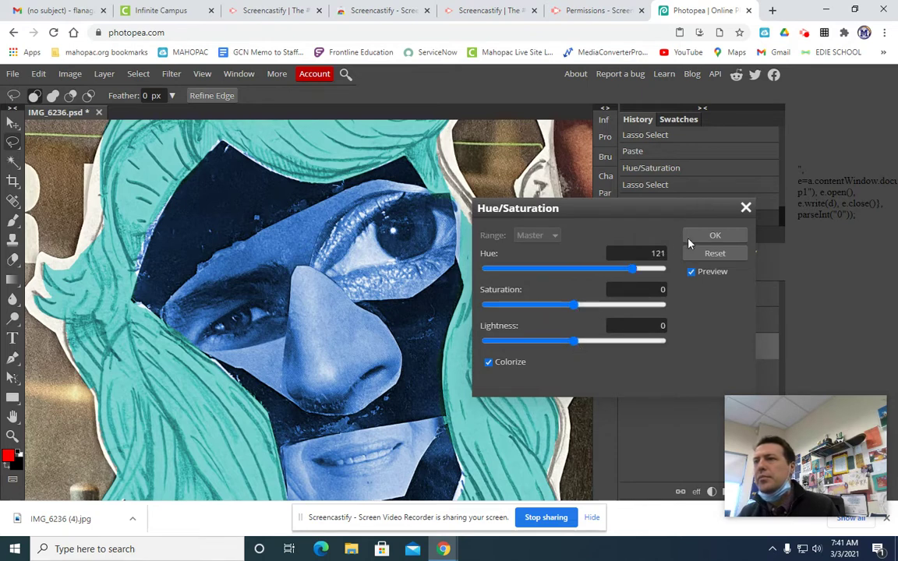
{"action": "left_click_drag", "start_coordinate": [575, 304], "coordinate": [616, 304]}
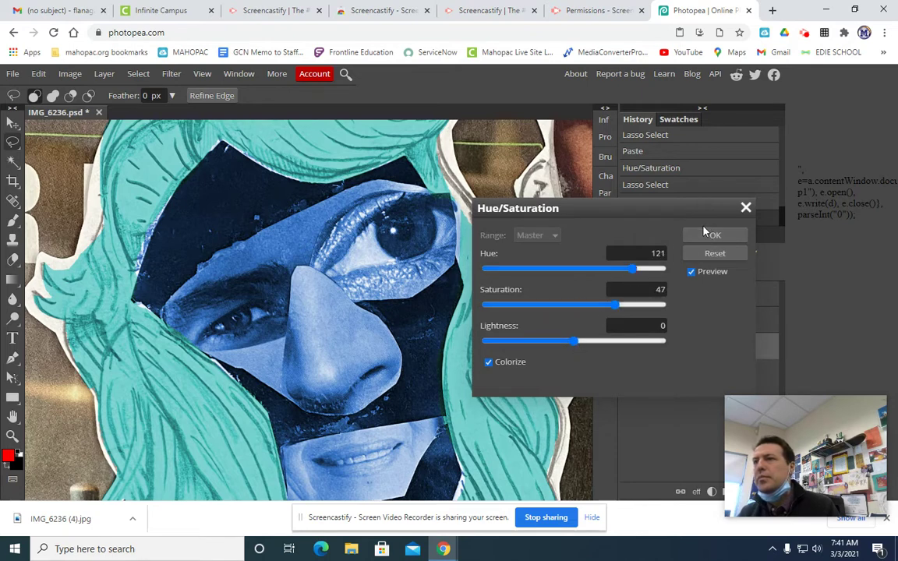
{"action": "left_click", "coordinate": [712, 236]}
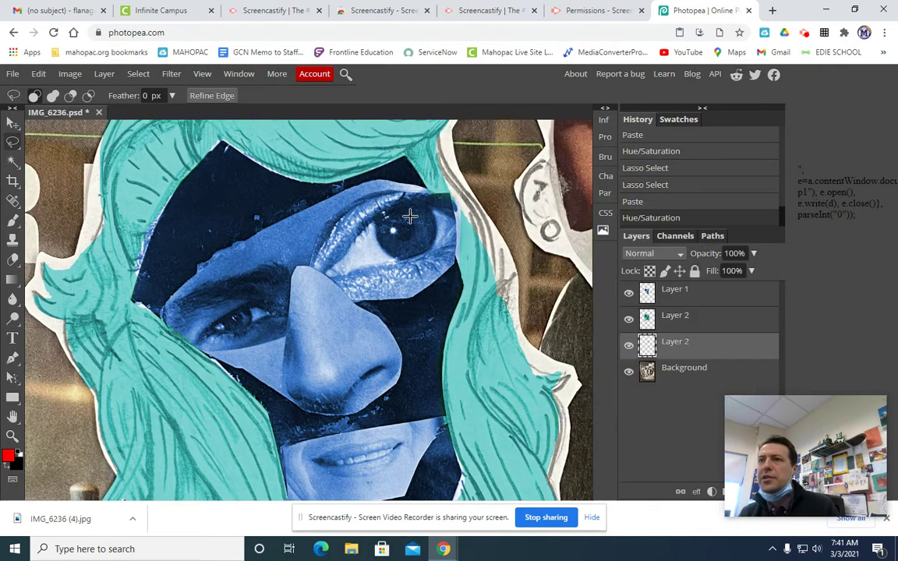
Hide and reshow the face and hair layers to check the irises, and move the iris layer to the top of the stack
{"action": "left_click", "coordinate": [668, 318]}
{"action": "left_click", "coordinate": [667, 291]}
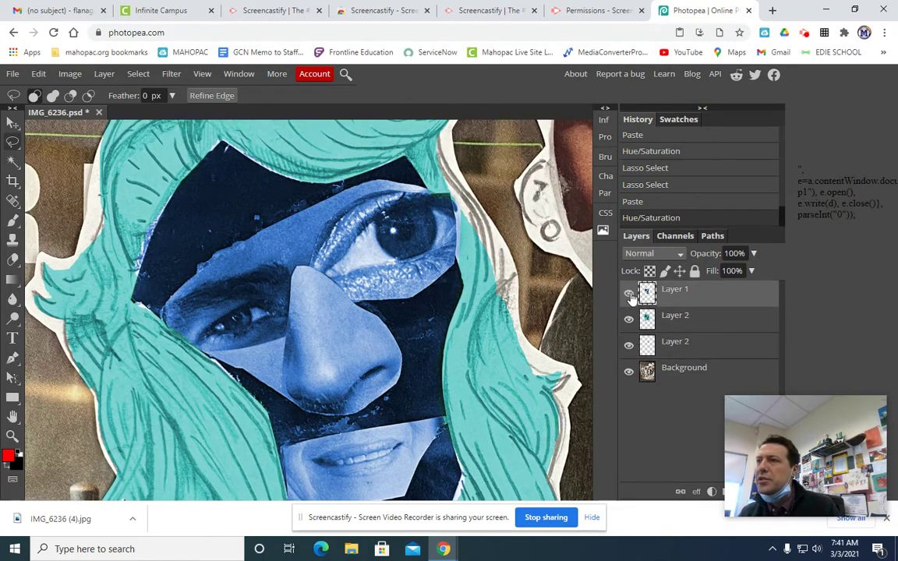
{"action": "left_click", "coordinate": [629, 294]}
{"action": "left_click", "coordinate": [629, 319]}
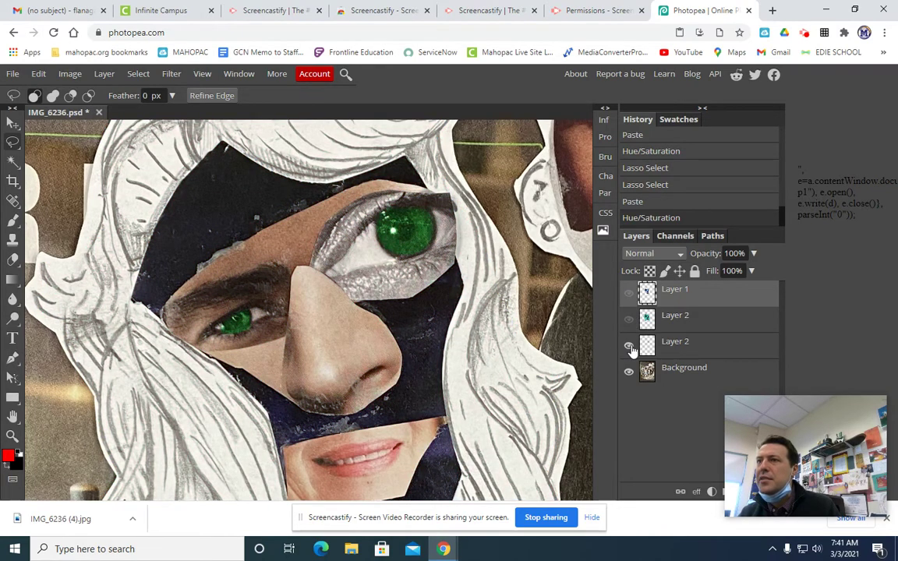
{"action": "left_click", "coordinate": [629, 319]}
{"action": "left_click", "coordinate": [629, 294]}
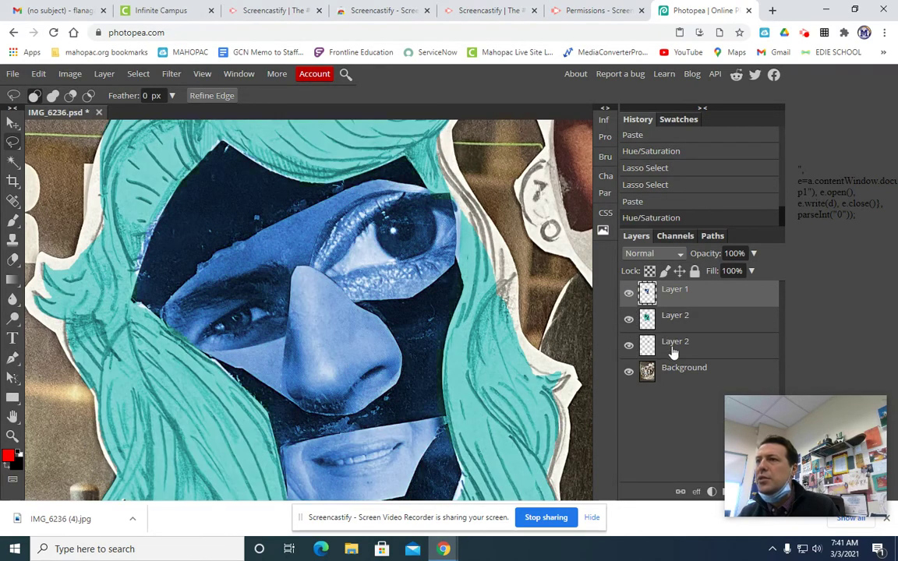
{"action": "left_click_drag", "start_coordinate": [693, 345], "coordinate": [681, 291]}
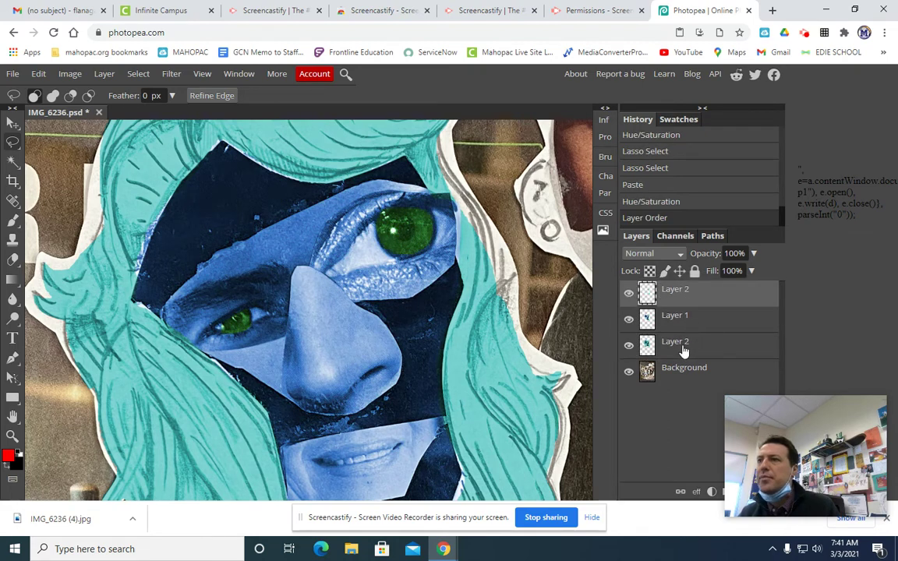
{"action": "scroll", "coordinate": [581, 309], "scroll_direction": "down", "scroll_amount": 6}
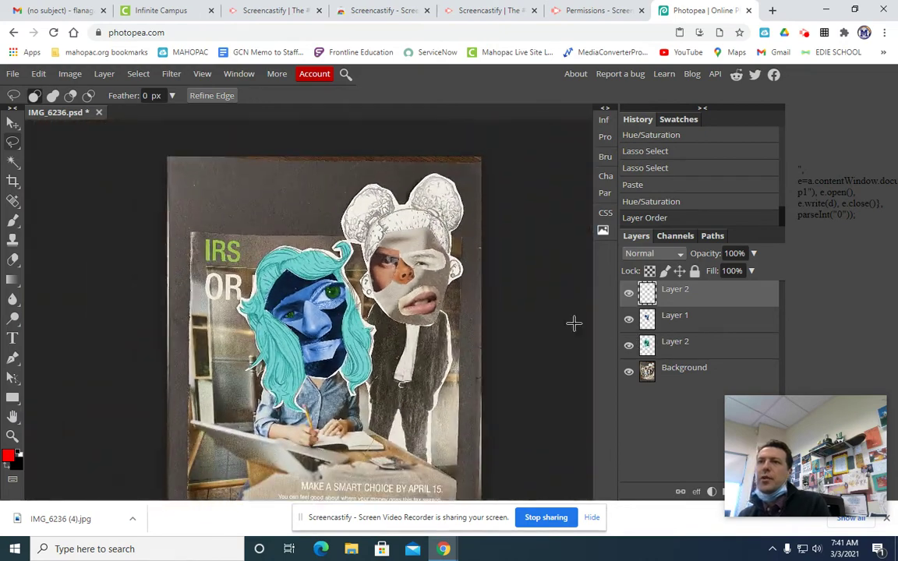
{"action": "left_click_drag", "start_coordinate": [357, 320], "coordinate": [336, 249]}
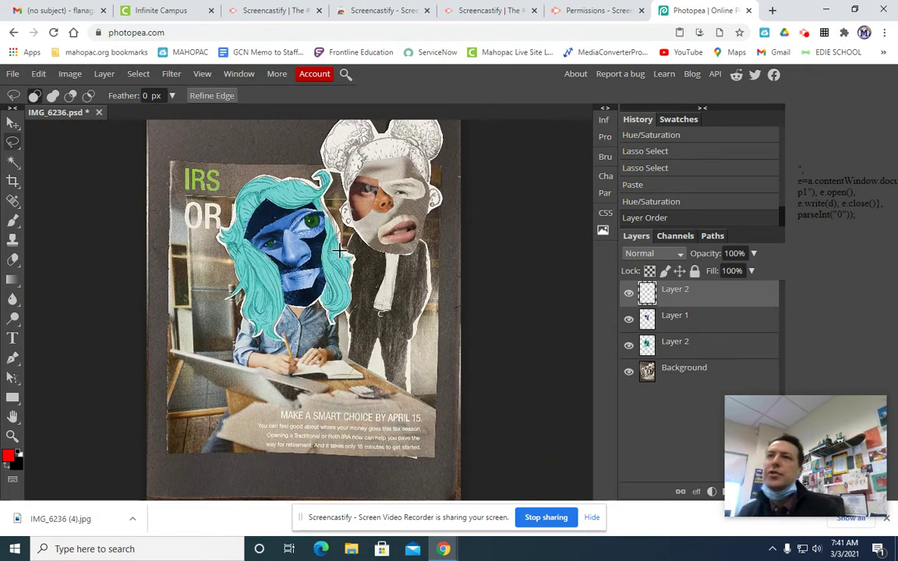
{"action": "left_click_drag", "start_coordinate": [262, 184], "coordinate": [264, 228]}
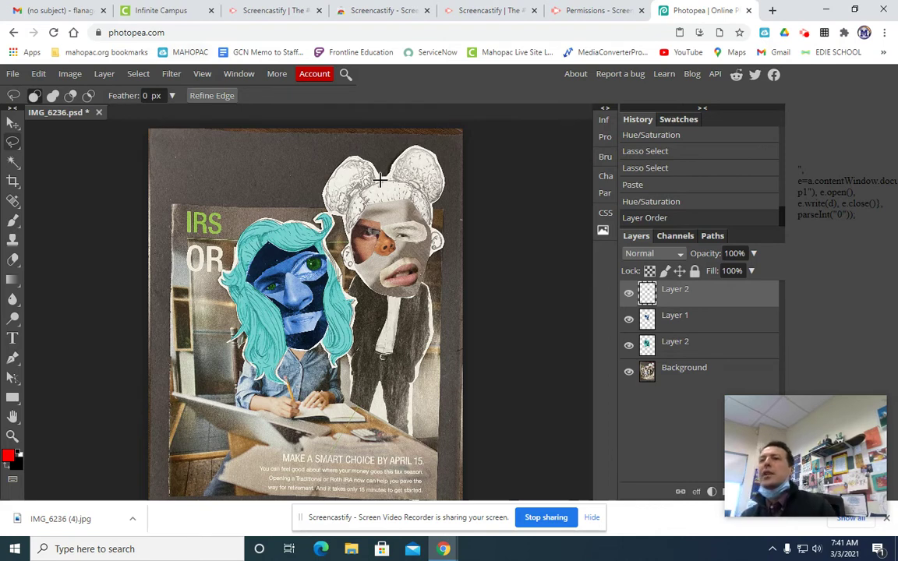
{"action": "left_click_drag", "start_coordinate": [430, 247], "coordinate": [446, 207]}
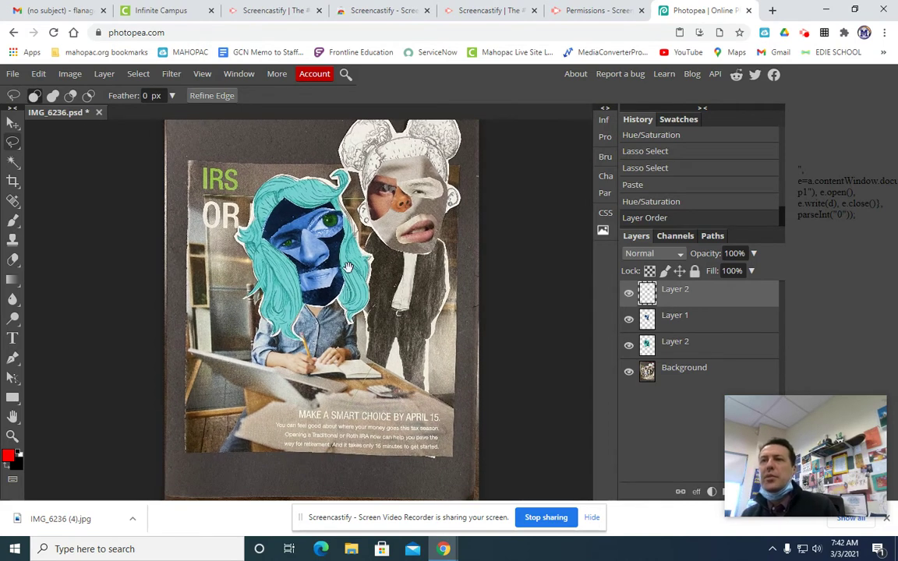
{"action": "left_click_drag", "start_coordinate": [365, 234], "coordinate": [343, 256]}
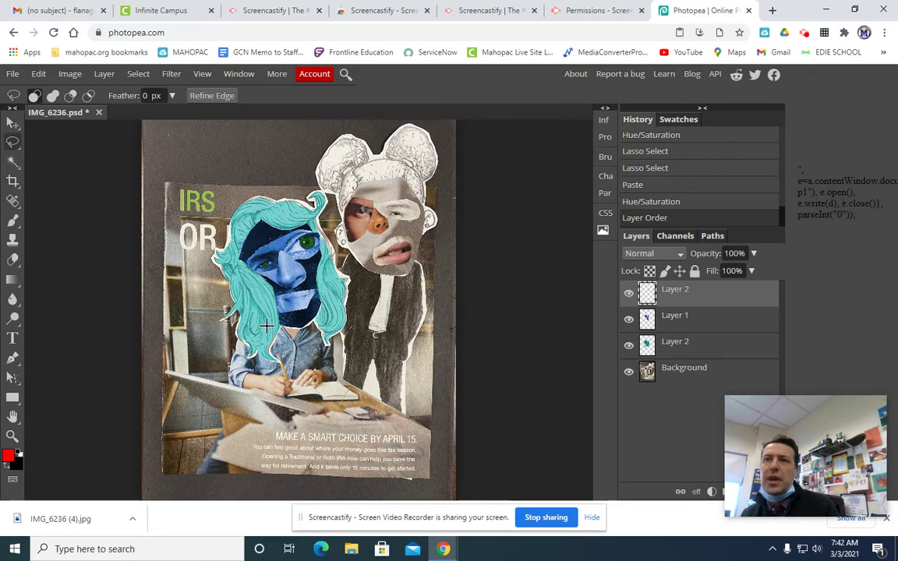
Lasso the long inner strand in the lower left part of the teal hair
{"action": "scroll", "coordinate": [265, 326], "scroll_direction": "up", "scroll_amount": 3}
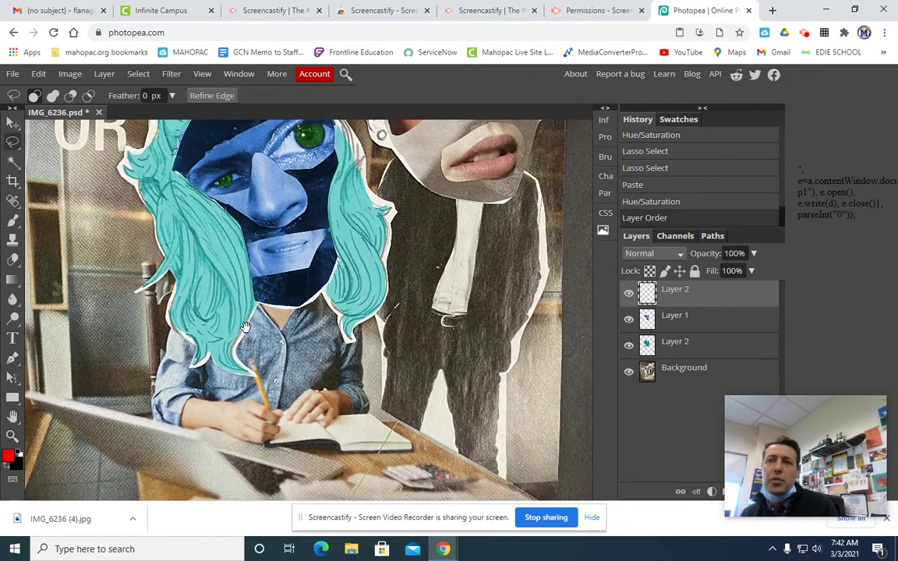
{"action": "left_click_drag", "start_coordinate": [244, 326], "coordinate": [251, 307]}
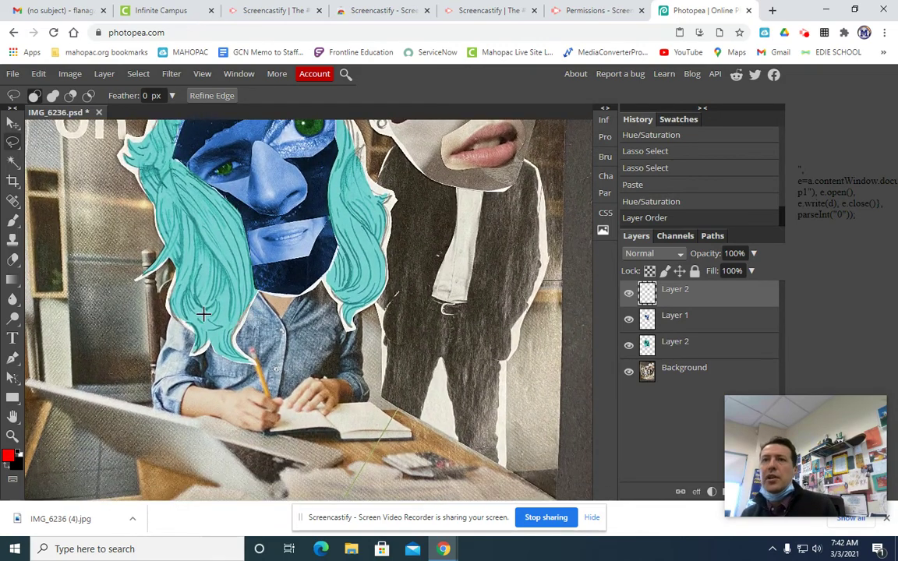
{"action": "scroll", "coordinate": [198, 271], "scroll_direction": "up", "scroll_amount": 1}
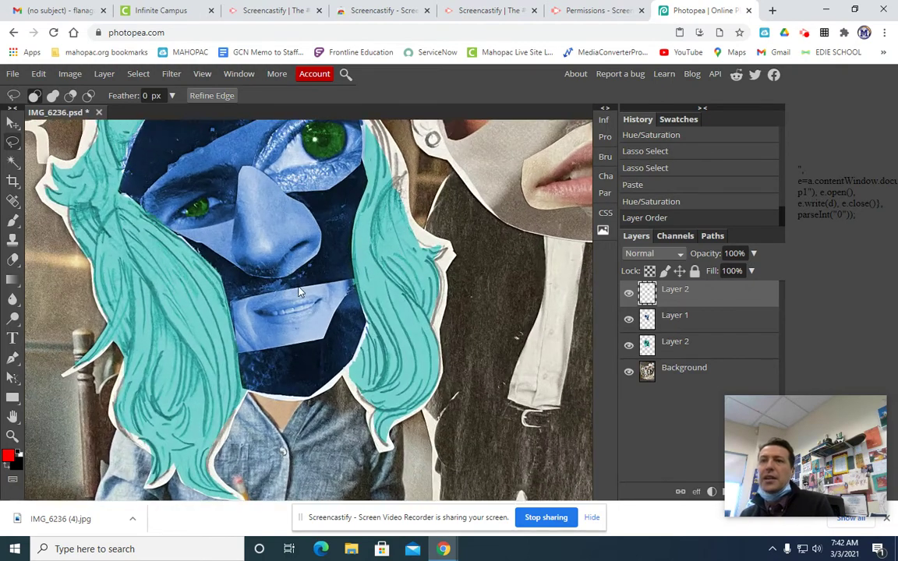
{"action": "scroll", "coordinate": [265, 261], "scroll_direction": "up", "scroll_amount": 1}
{"action": "left_click_drag", "start_coordinate": [167, 252], "coordinate": [174, 306]}
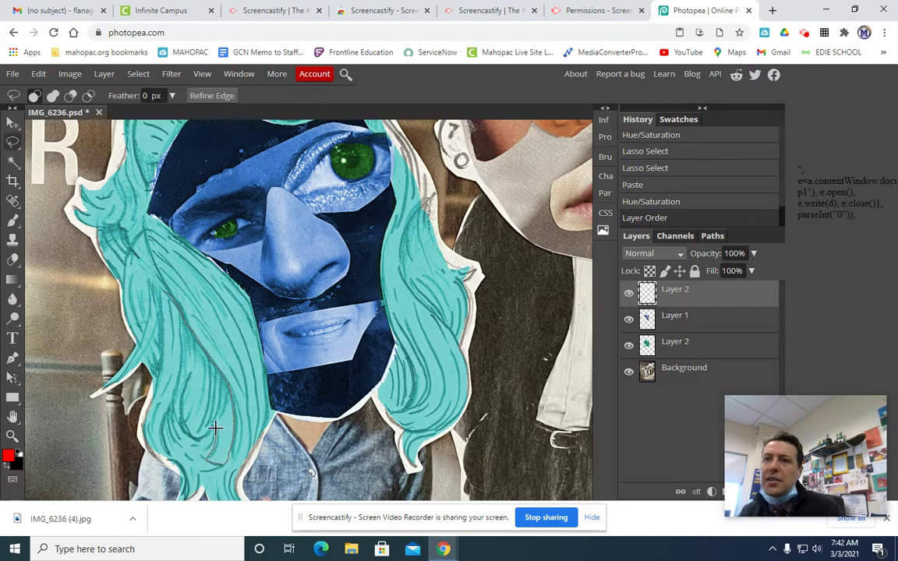
{"action": "left_click_drag", "start_coordinate": [178, 395], "coordinate": [165, 293]}
{"action": "left_click_drag", "start_coordinate": [229, 336], "coordinate": [253, 309]}
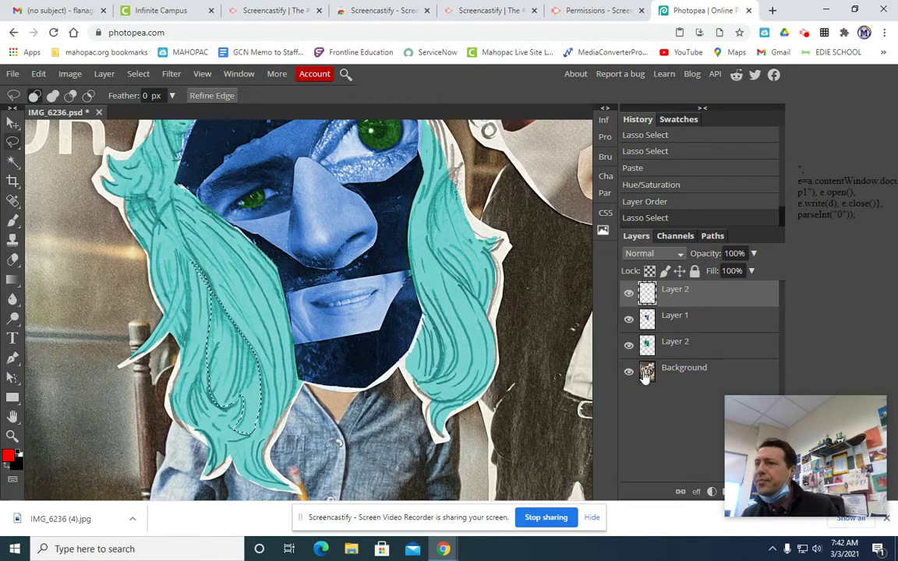
Darken the selected strand on the hair layer with Hue/Saturation at saturation 18 and lightness -22, and clear the selection
{"action": "left_click", "coordinate": [671, 346]}
{"action": "left_click", "coordinate": [628, 348]}
{"action": "left_click", "coordinate": [628, 348]}
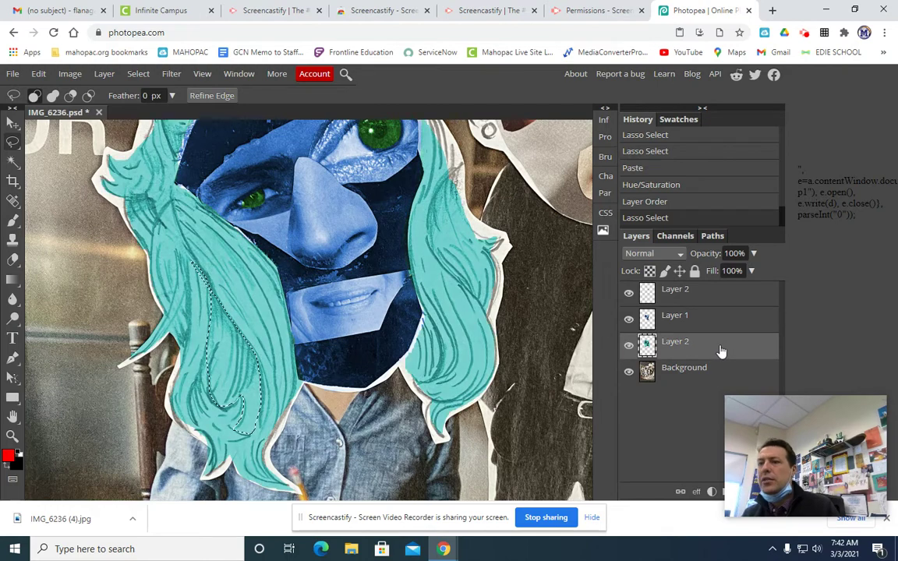
{"action": "left_click", "coordinate": [69, 73]}
{"action": "mouse_move", "coordinate": [93, 92]}
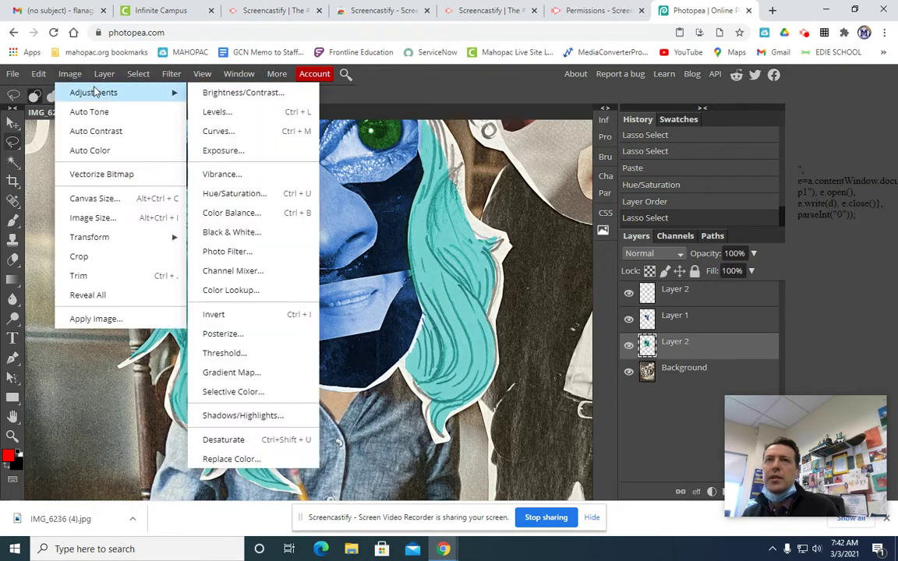
{"action": "left_click", "coordinate": [236, 192]}
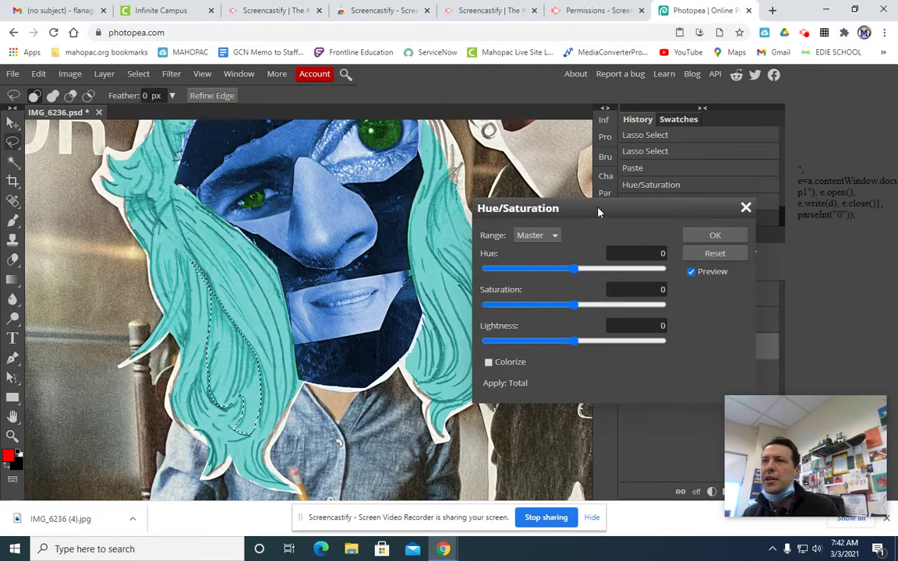
{"action": "left_click_drag", "start_coordinate": [599, 212], "coordinate": [693, 281]}
{"action": "left_click_drag", "start_coordinate": [668, 411], "coordinate": [650, 411]}
{"action": "left_click_drag", "start_coordinate": [668, 375], "coordinate": [685, 375]}
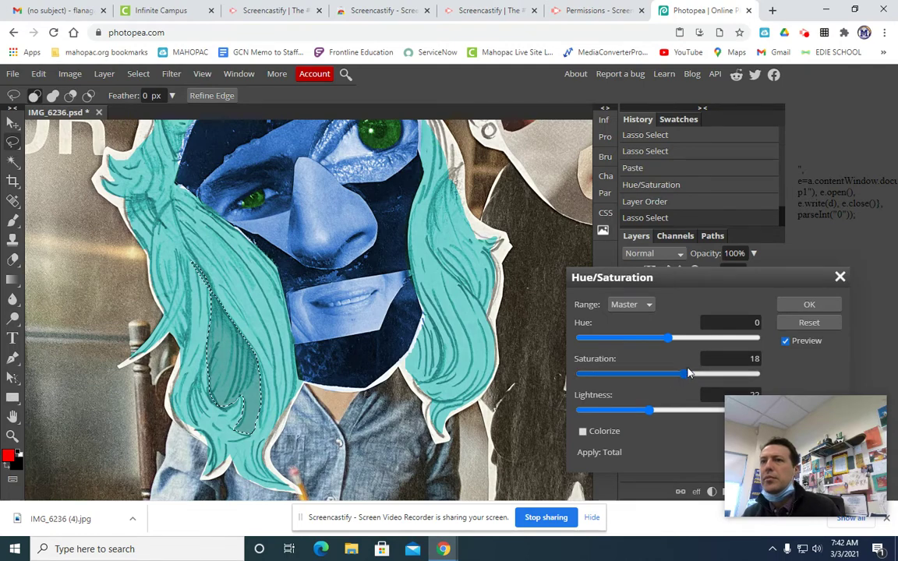
{"action": "left_click", "coordinate": [808, 306]}
{"action": "left_click", "coordinate": [138, 74]}
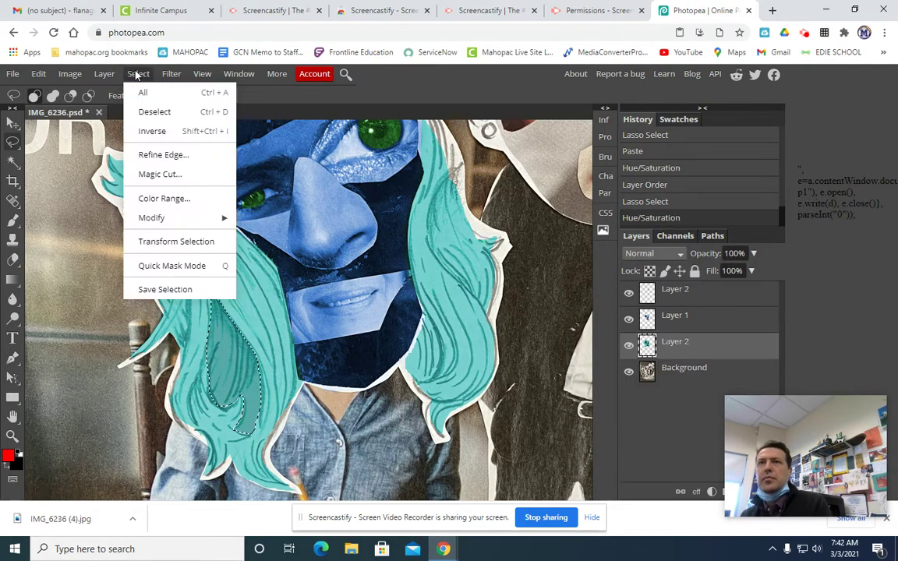
{"action": "left_click", "coordinate": [152, 110]}
Lasso the inner curve of the right-hand hair beside the blue face's chin
{"action": "key", "text": "ctrl+0"}
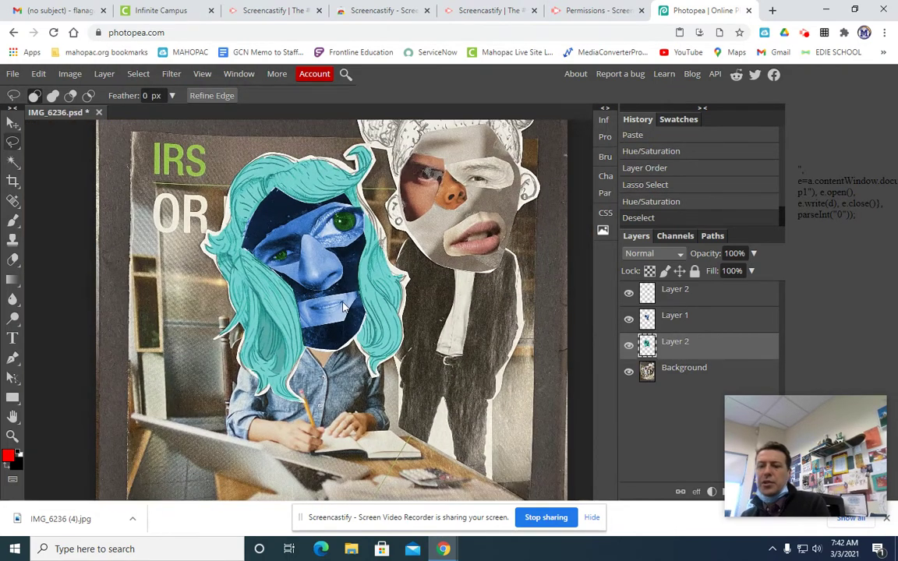
{"action": "key", "text": "ctrl+plus"}
{"action": "mouse_move", "coordinate": [440, 248]}
{"action": "left_mouse_down"}
{"action": "mouse_move", "coordinate": [334, 250]}
{"action": "mouse_move", "coordinate": [330, 361]}
{"action": "mouse_move", "coordinate": [295, 373]}
{"action": "left_mouse_up"}
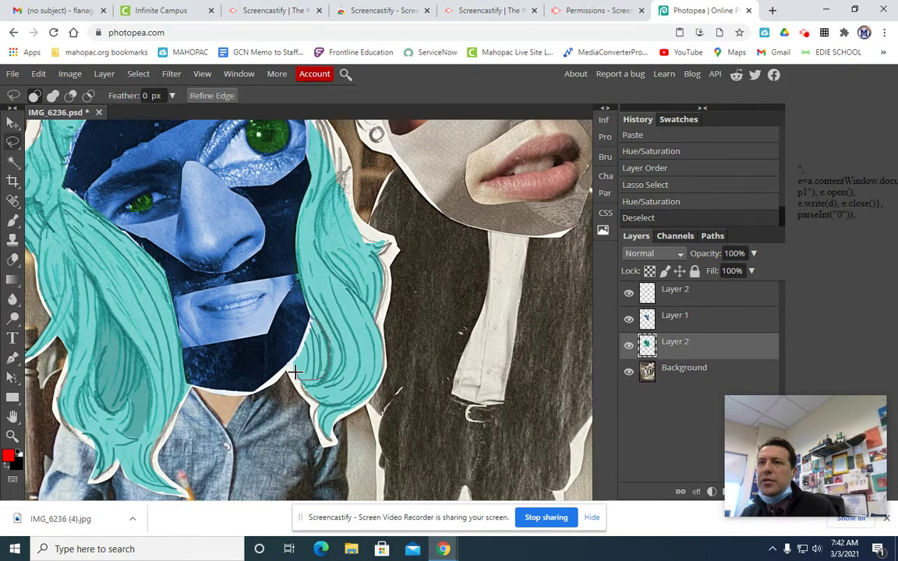
{"action": "left_click_drag", "start_coordinate": [307, 334], "coordinate": [304, 328]}
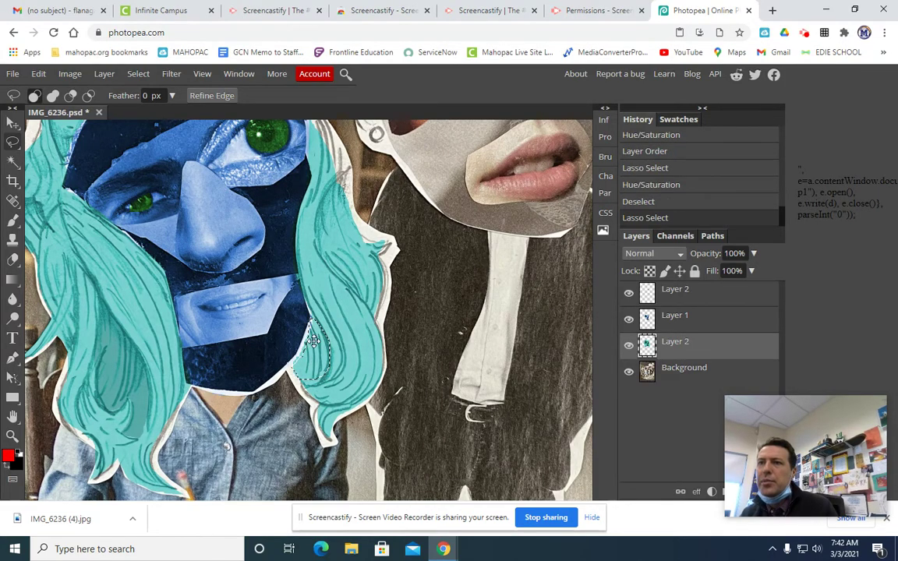
{"action": "scroll", "coordinate": [335, 350], "scroll_direction": "up", "scroll_amount": 1}
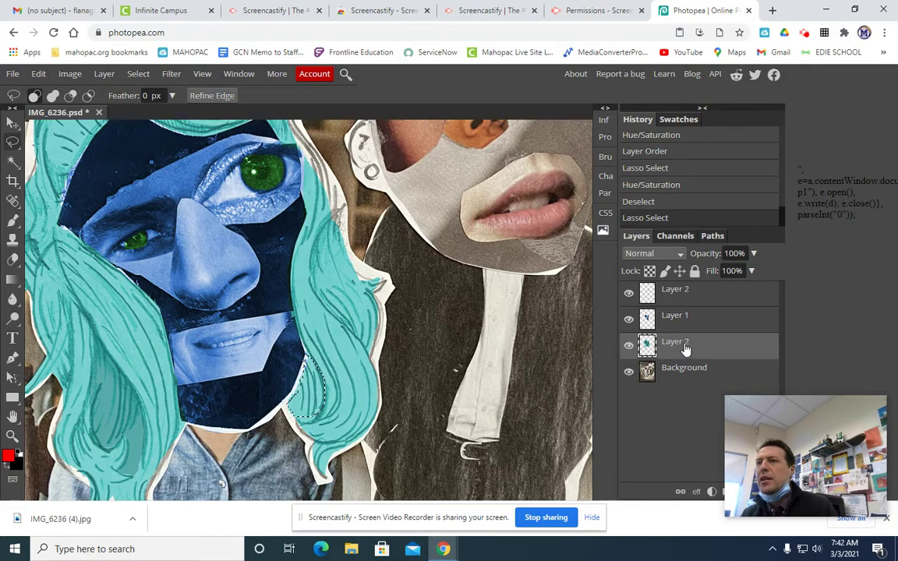
Darken the selected hair beside the chin by lowering its lightness with Hue/Saturation
{"action": "left_click", "coordinate": [67, 74]}
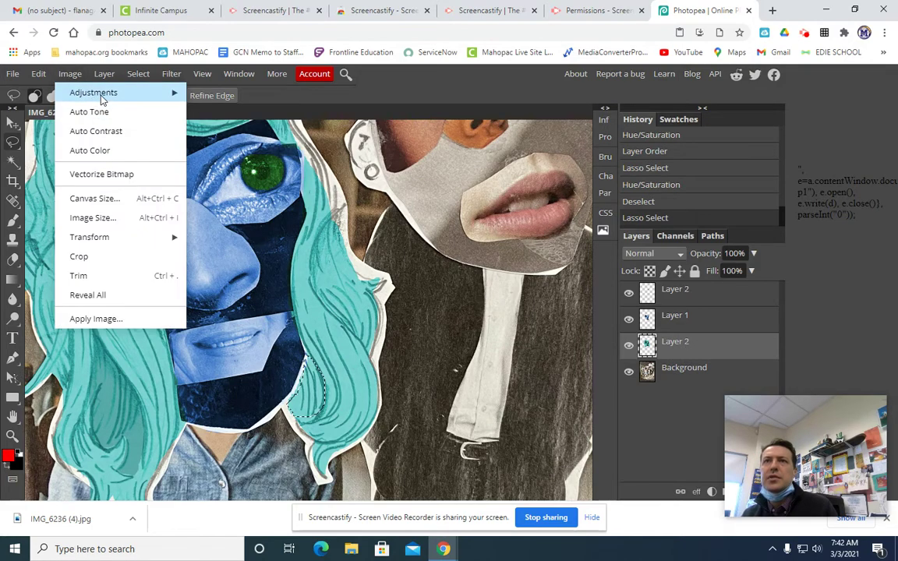
{"action": "mouse_move", "coordinate": [116, 92]}
{"action": "left_click", "coordinate": [236, 193]}
{"action": "left_click_drag", "start_coordinate": [668, 410], "coordinate": [635, 410]}
{"action": "left_click", "coordinate": [809, 305]}
Lasso the small hair section just below the flipped-out strand on the left edge of the hair
{"action": "scroll", "coordinate": [187, 211], "scroll_direction": "up", "scroll_amount": 3}
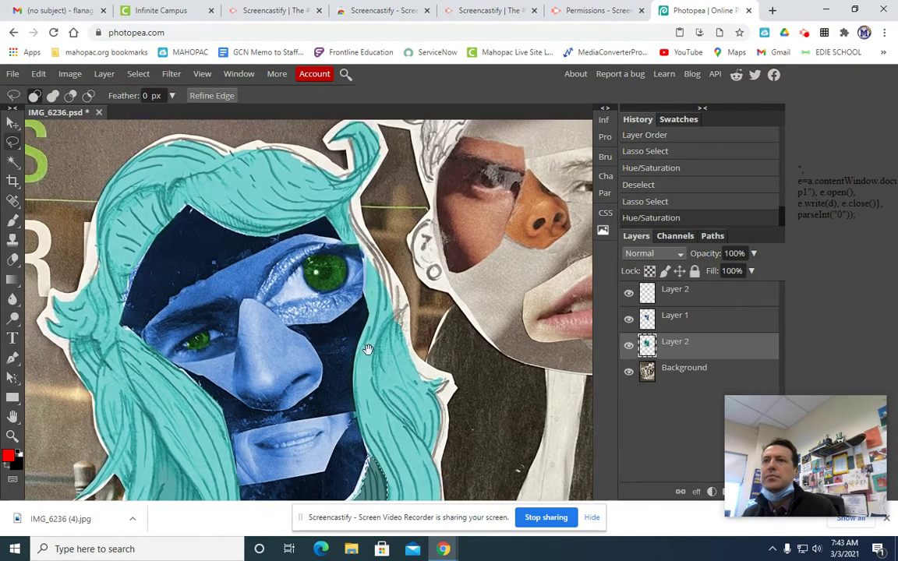
{"action": "scroll", "coordinate": [143, 276], "scroll_direction": "down", "scroll_amount": 2}
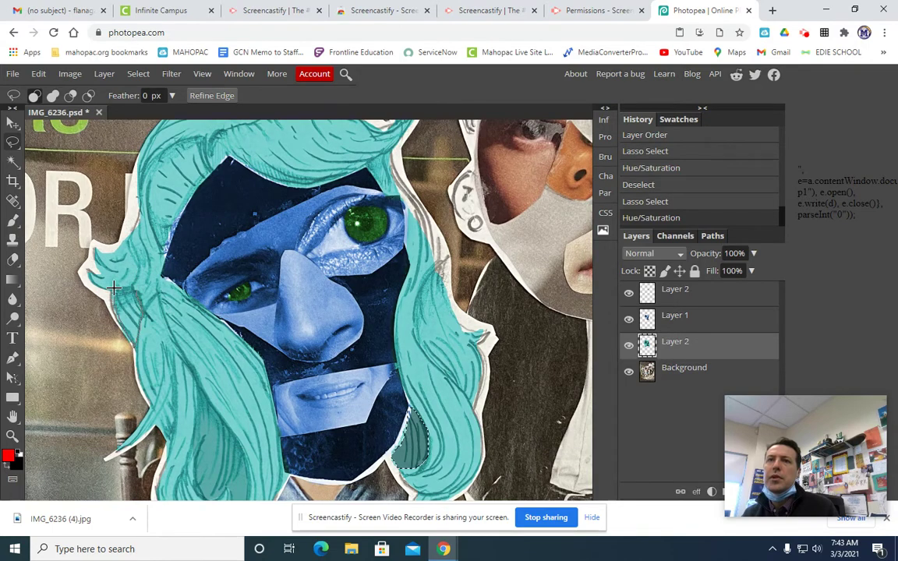
{"action": "left_click_drag", "start_coordinate": [114, 287], "coordinate": [116, 292]}
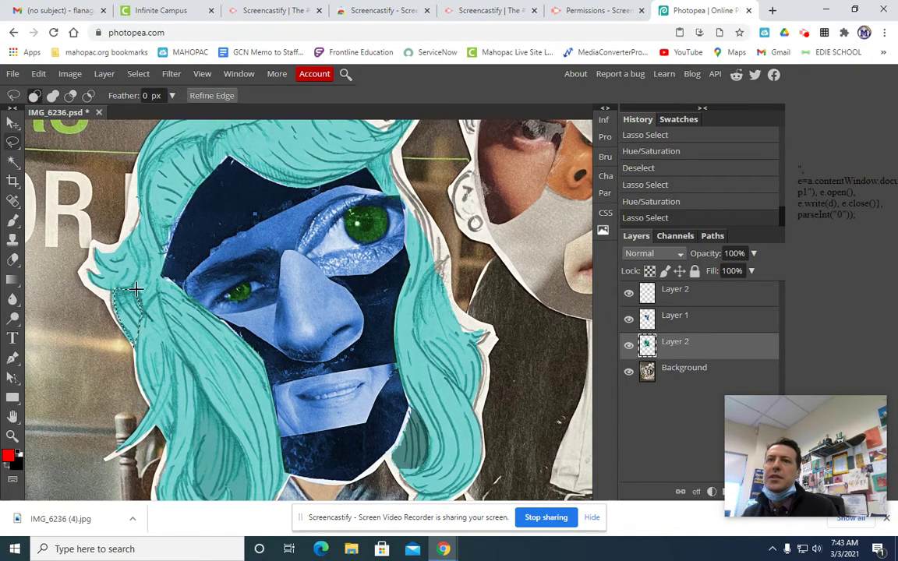
Darken the selected left-edge hair section with Hue/Saturation at lightness -22 and clear the selection
{"action": "left_click", "coordinate": [74, 73]}
{"action": "mouse_move", "coordinate": [97, 92]}
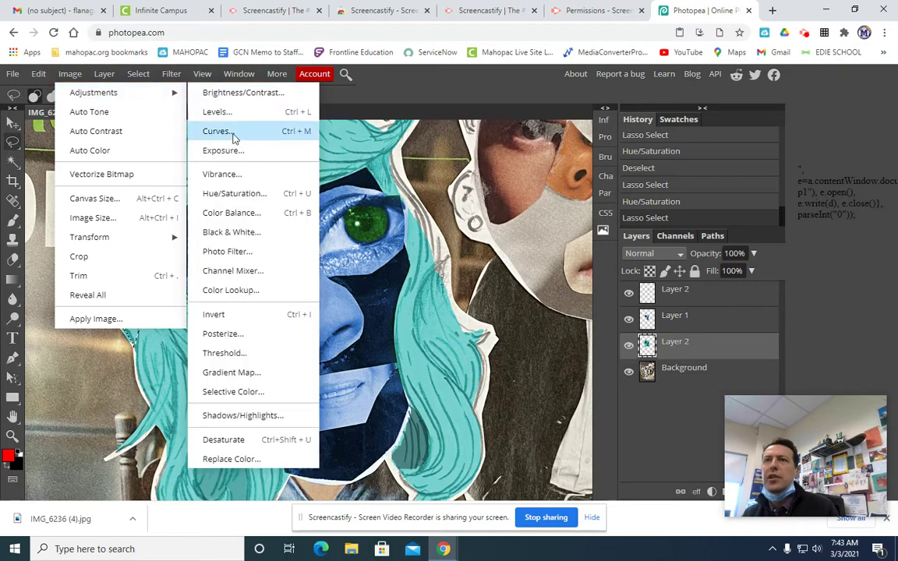
{"action": "left_click", "coordinate": [234, 193]}
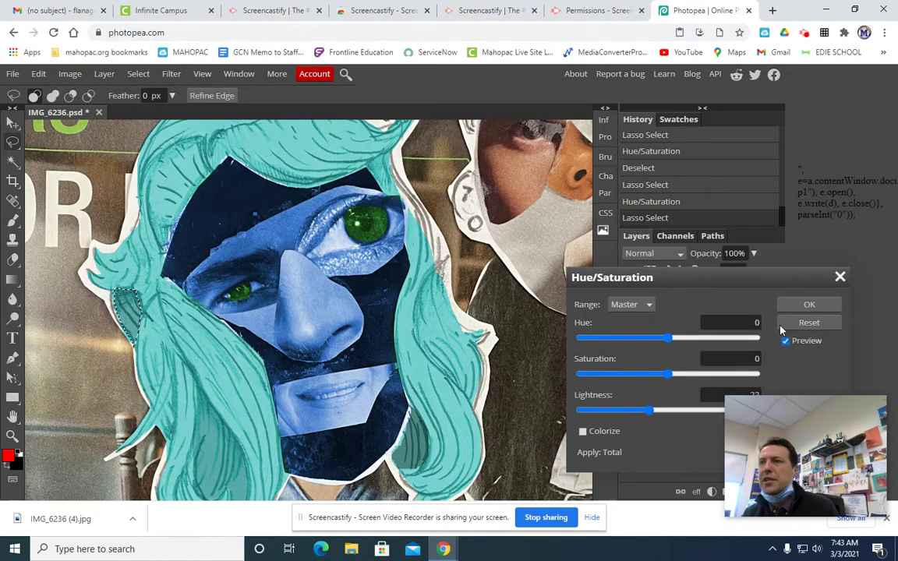
{"action": "left_click", "coordinate": [809, 304]}
{"action": "key", "text": "ctrl+minus"}
{"action": "key", "text": "ctrl+minus"}
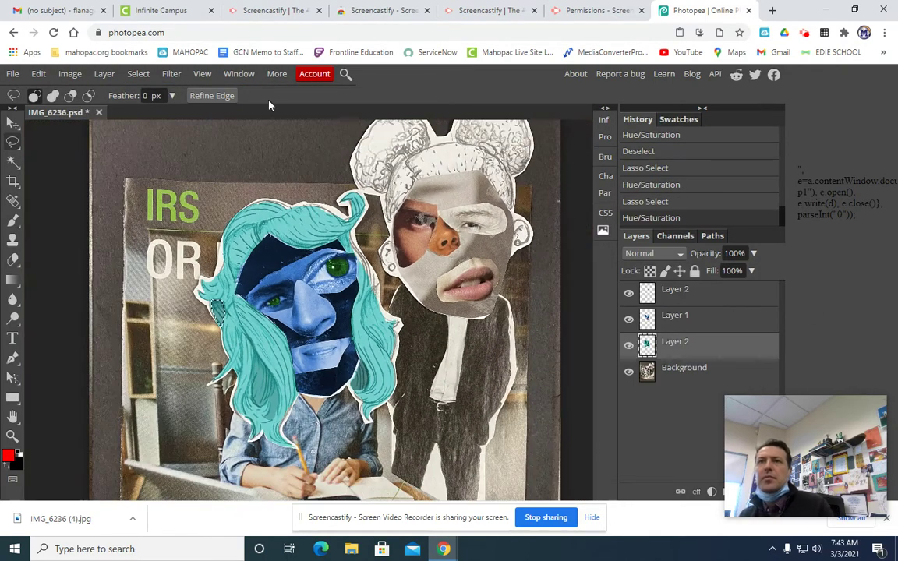
{"action": "left_click", "coordinate": [138, 73]}
{"action": "left_click", "coordinate": [155, 111]}
{"action": "scroll", "coordinate": [389, 311], "scroll_direction": "up", "scroll_amount": 1}
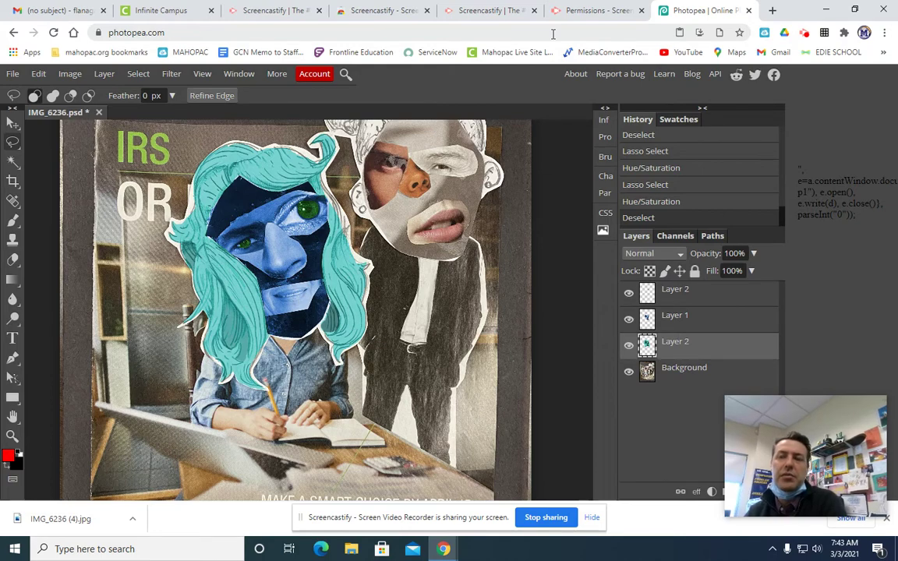
{"action": "left_click", "coordinate": [805, 34]}
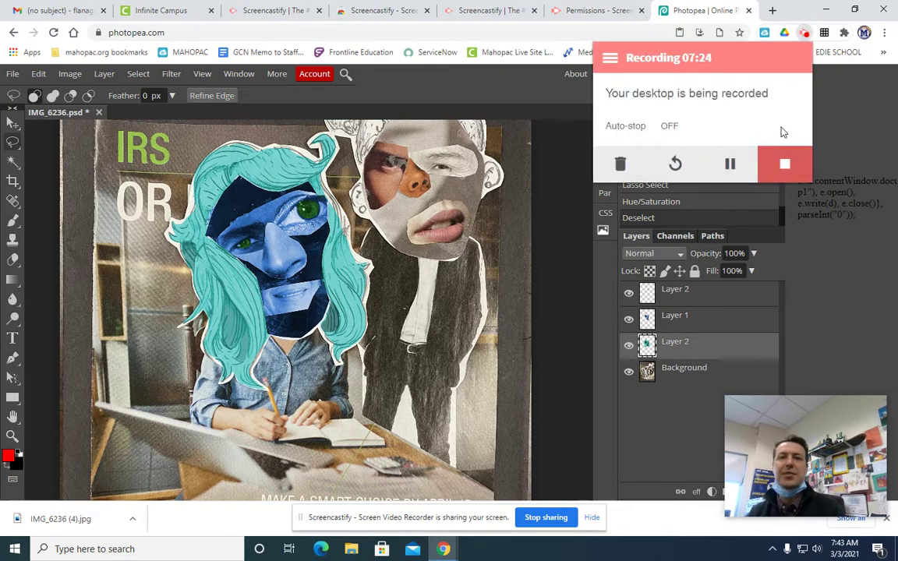